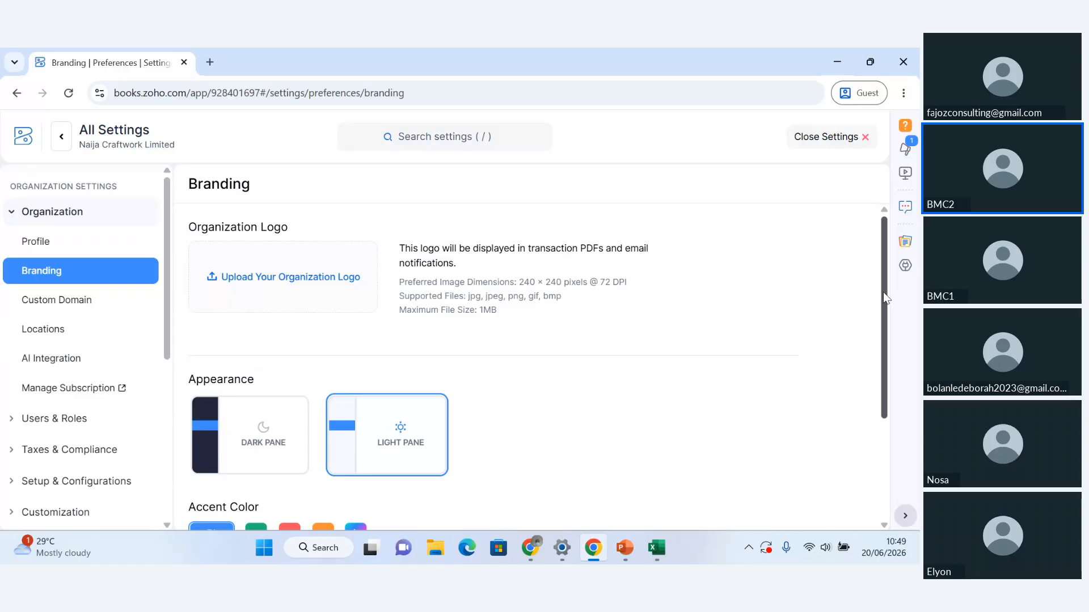
# Step: Look over the Branding and Custom Domain settings, and enable Locations for the organization
pyautogui.moveTo(883, 292); pyautogui.dragTo(870, 324)
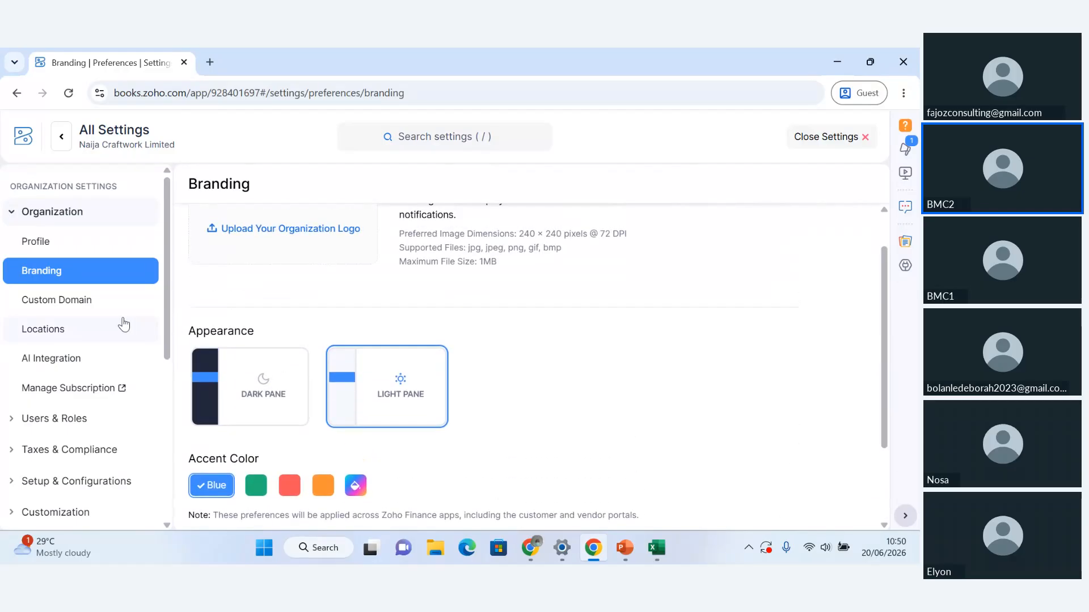
pyautogui.click(80, 301)
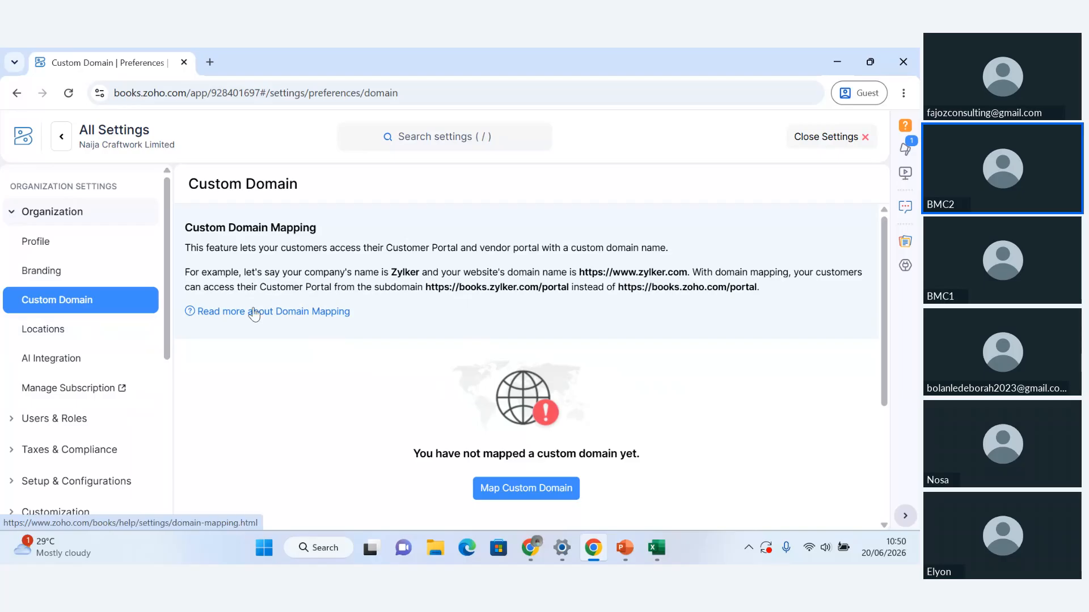
pyautogui.click(56, 338)
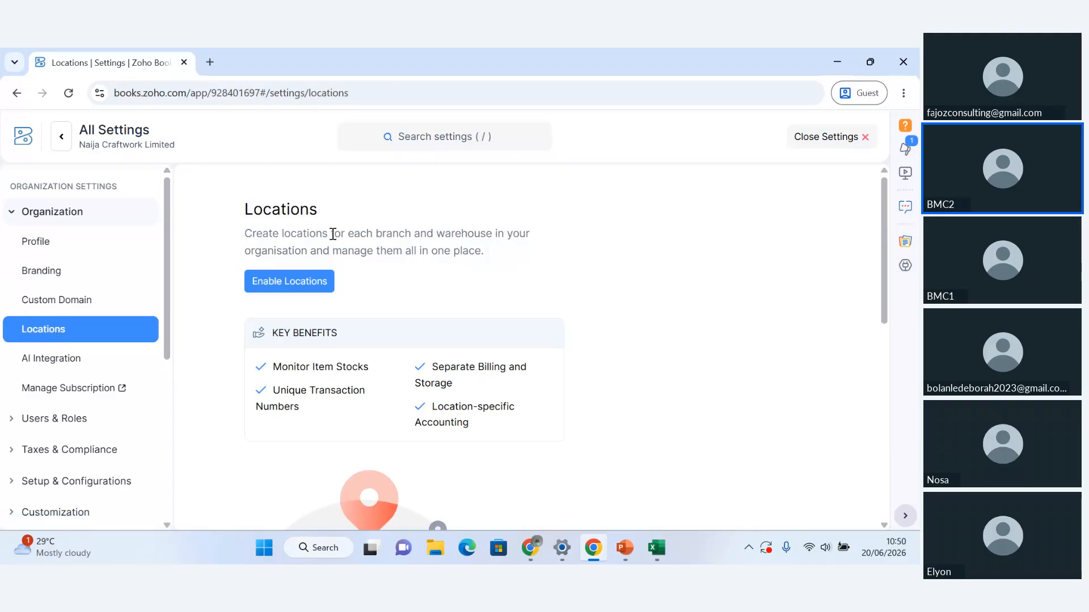
pyautogui.click(293, 286)
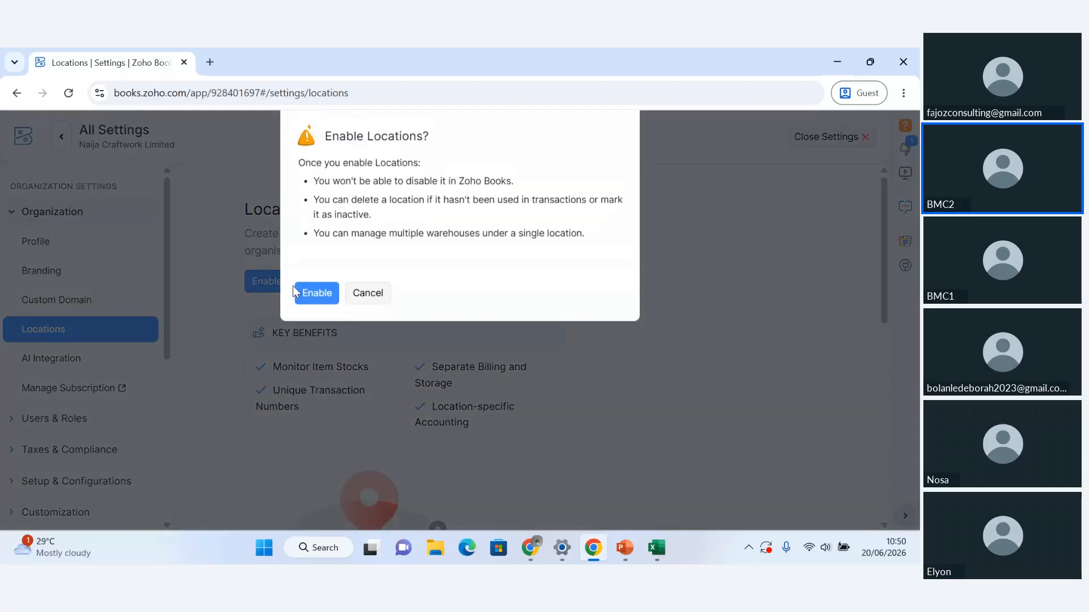
pyautogui.click(326, 300)
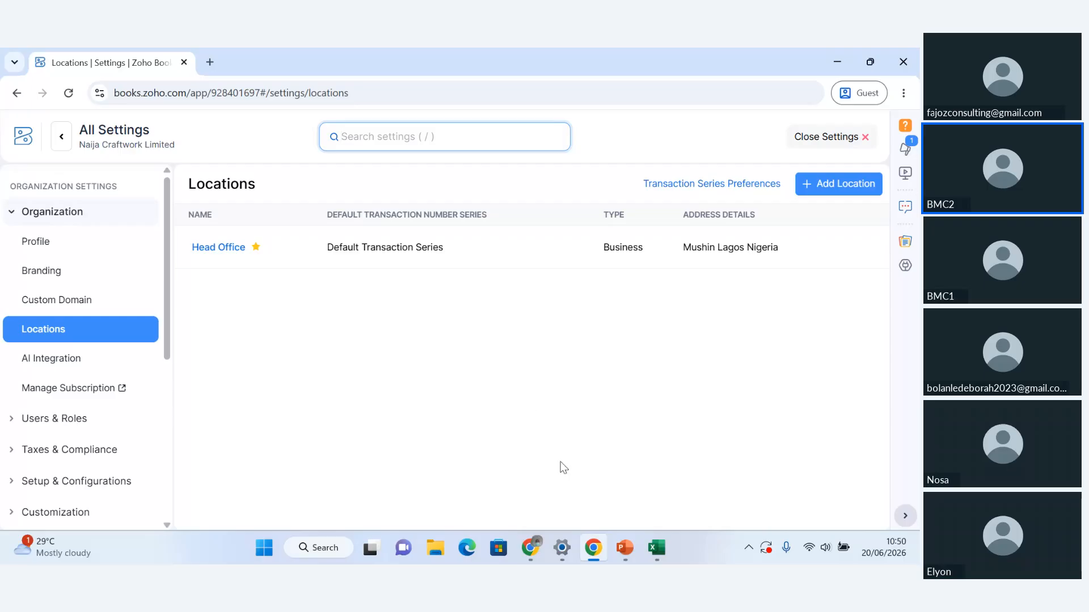
# Step: Switch to the PowerPoint training deck and go back to the "Meet Naija Craftworks Limited" slide to read the company's locations
pyautogui.moveTo(630, 559)
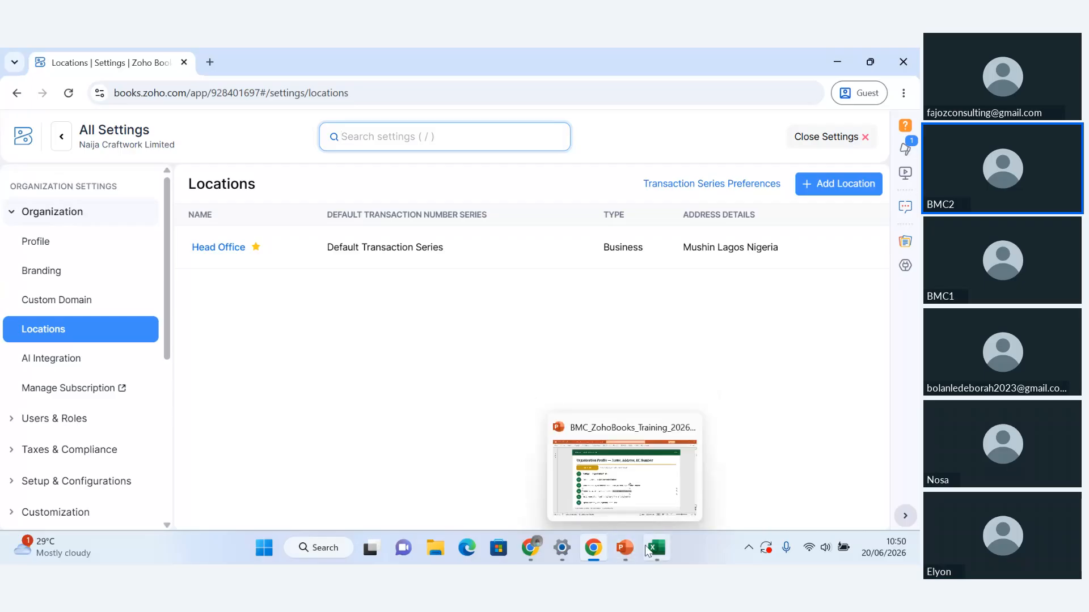
pyautogui.click(625, 495)
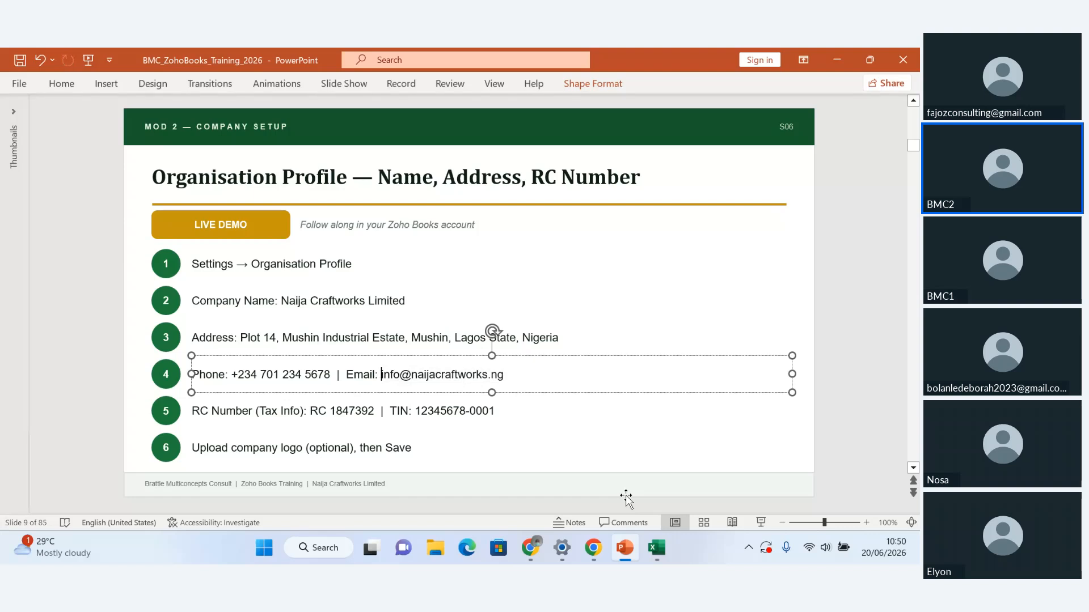
pyautogui.click(775, 310)
pyautogui.press('pageup')
pyautogui.press('pageup')
pyautogui.press('pageup')
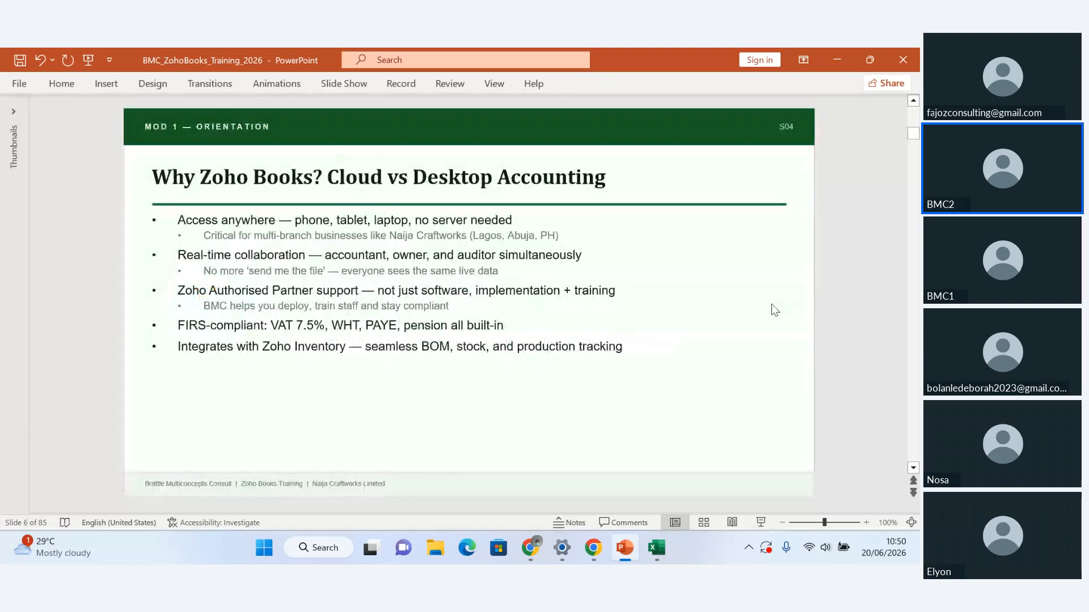
pyautogui.press('pageup')
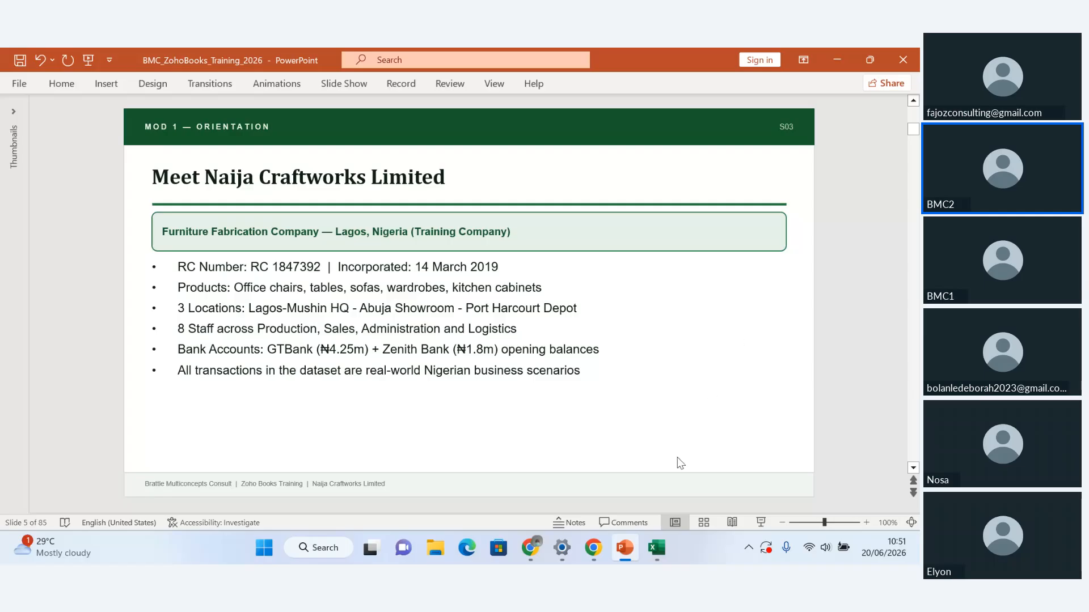
# Step: Return to Zoho Books in Chrome and start adding a location, keeping Business Location as its type after comparing Warehouse Only Location
pyautogui.moveTo(593, 548)
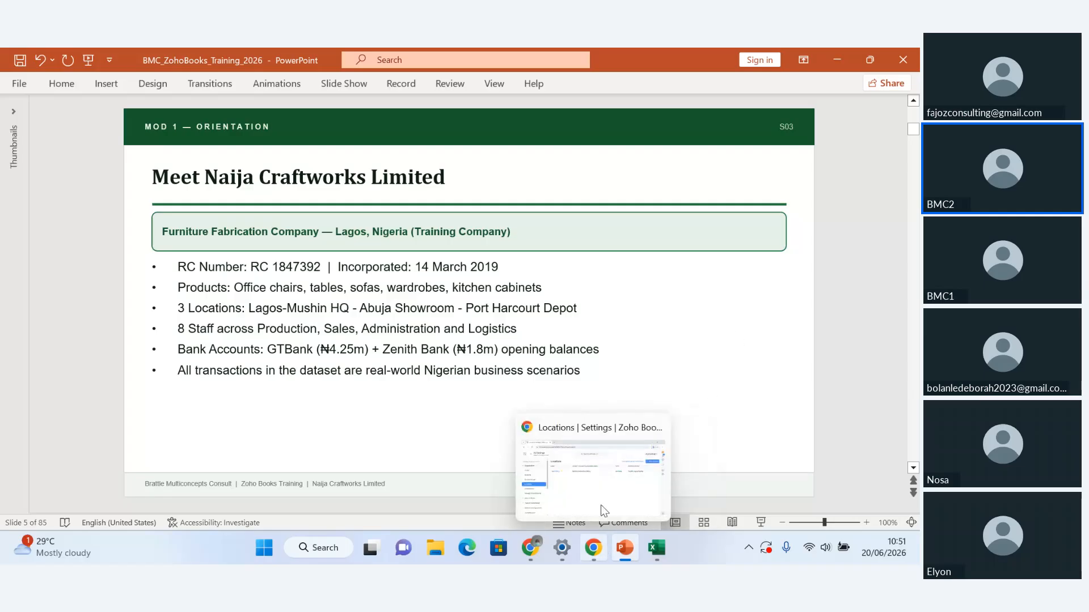
pyautogui.click(604, 511)
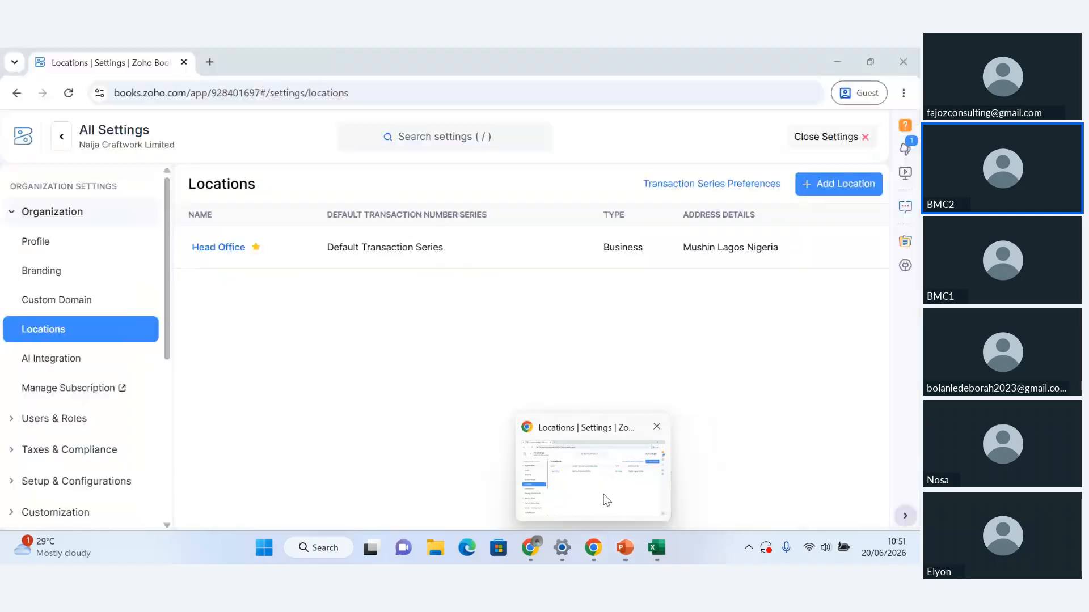
pyautogui.click(834, 193)
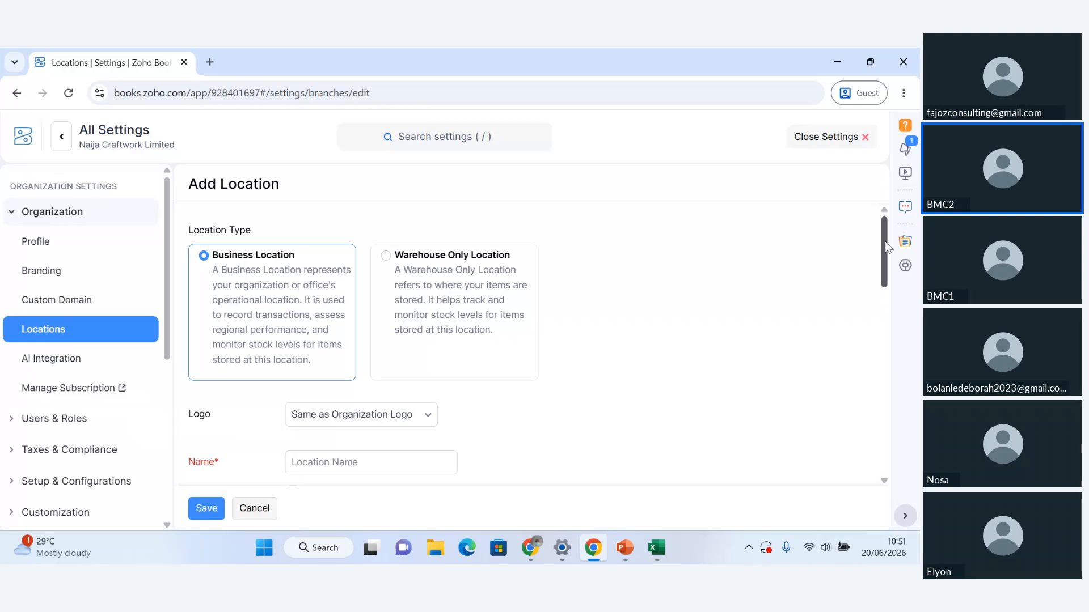
pyautogui.scroll(-1, 886, 242)
pyautogui.moveTo(886, 243); pyautogui.dragTo(888, 239)
pyautogui.click(386, 256)
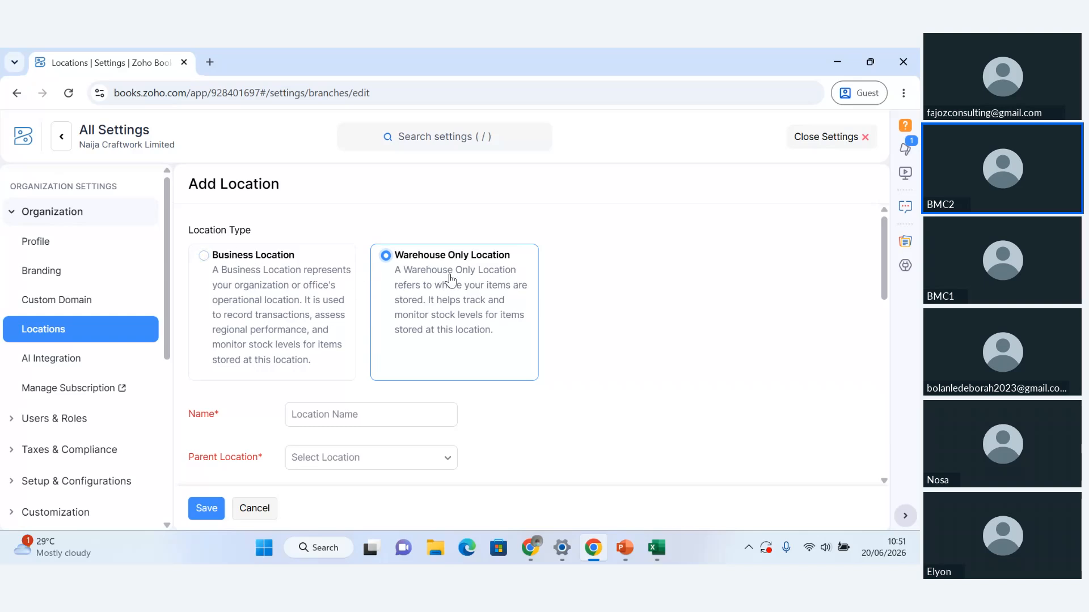
pyautogui.click(247, 260)
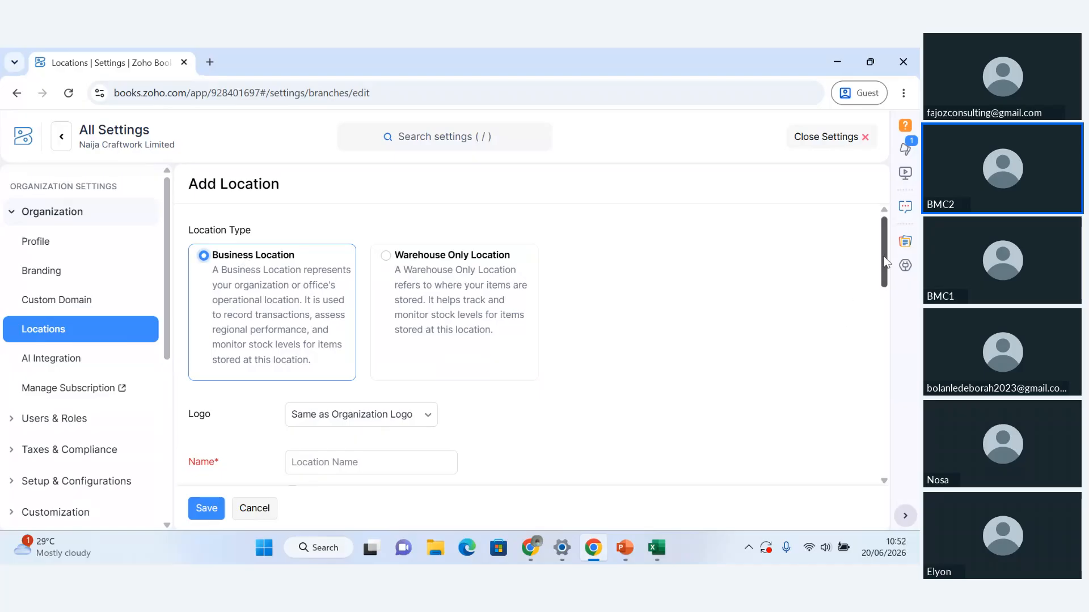
# Step: Name the new location ABUJA SHOWROOM, checking the showroom's name on the PowerPoint company slide
pyautogui.scroll(-3, 880, 278)
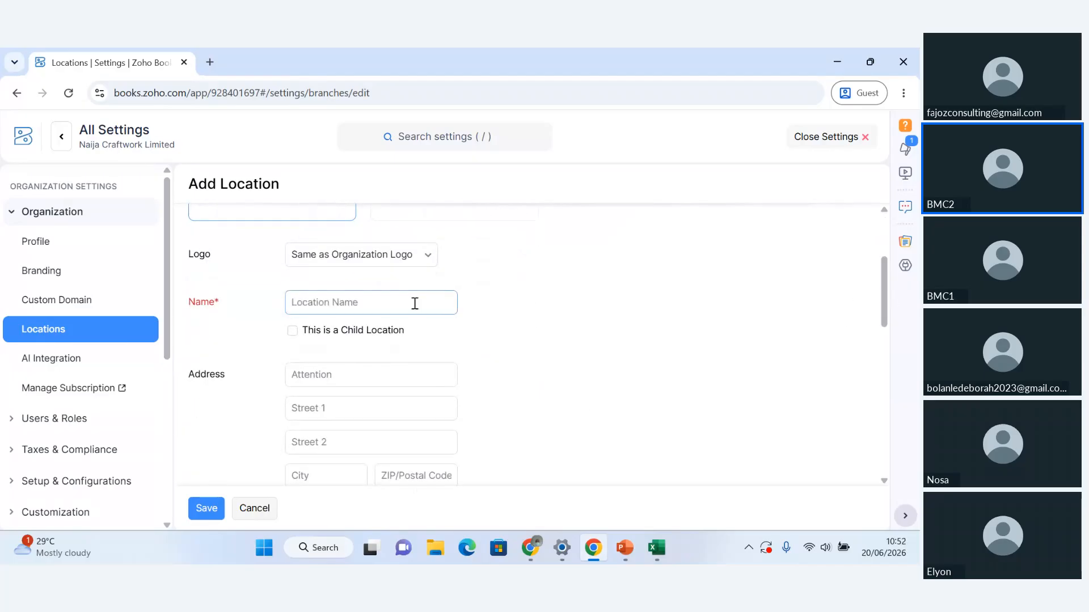
pyautogui.click(415, 304)
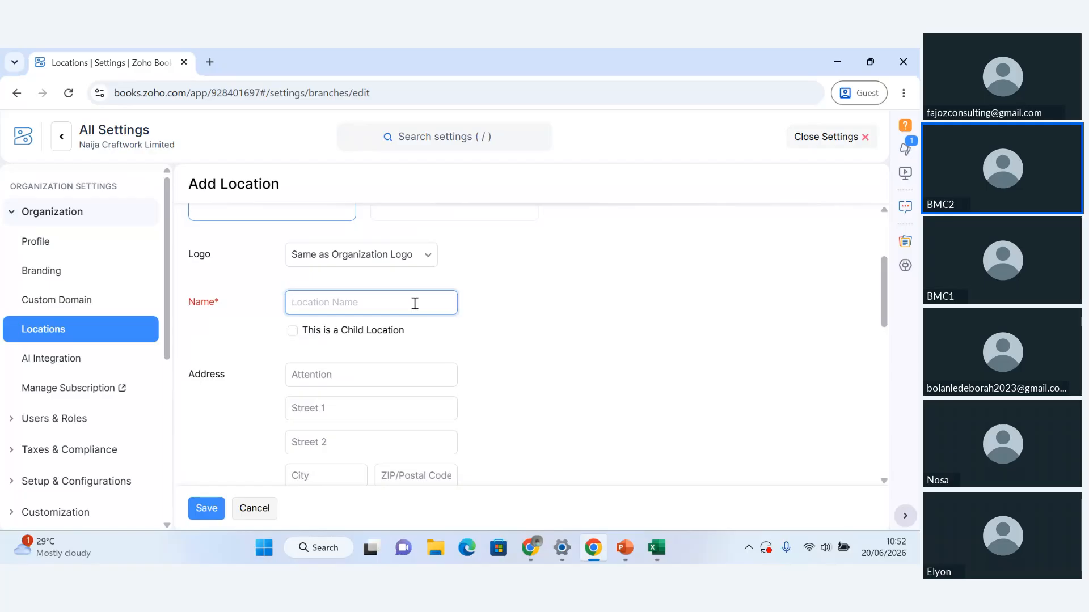
pyautogui.write('ABU')
pyautogui.press('BackSpace')
pyautogui.press('BackSpace')
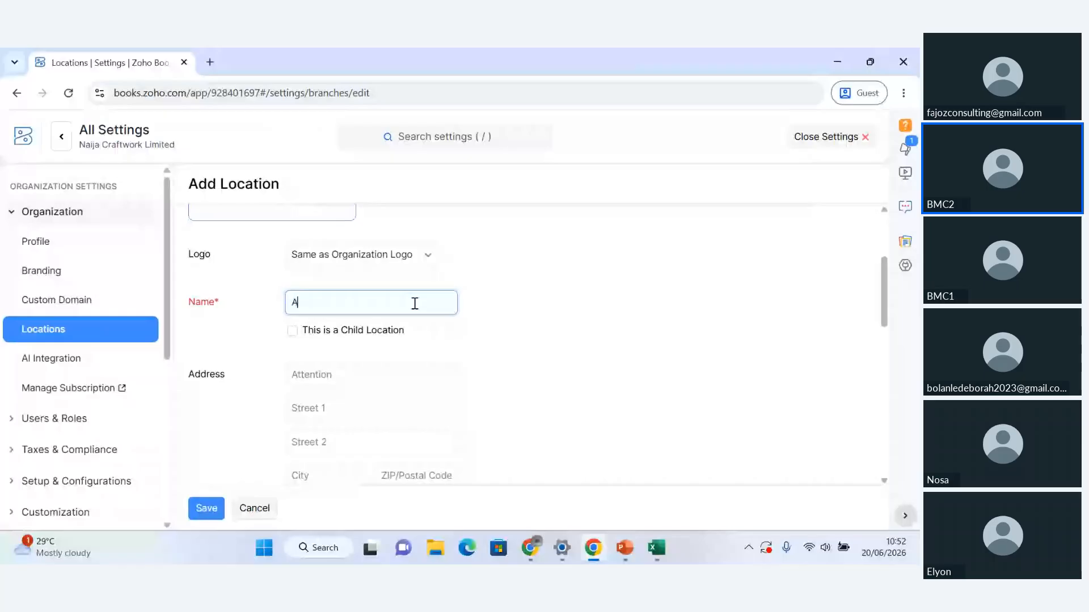
pyautogui.moveTo(624, 546)
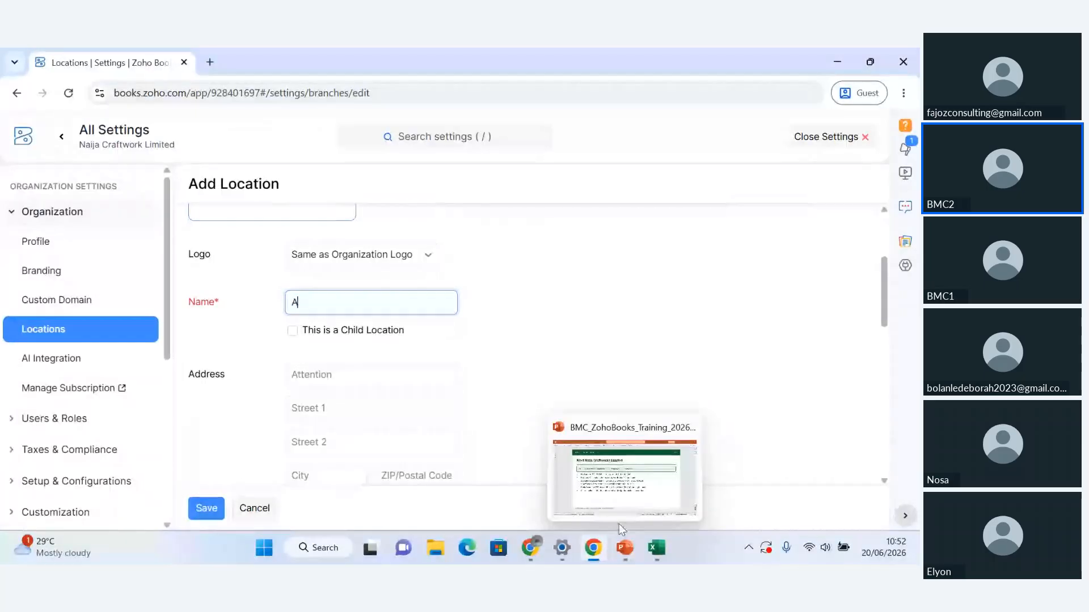
pyautogui.click(624, 479)
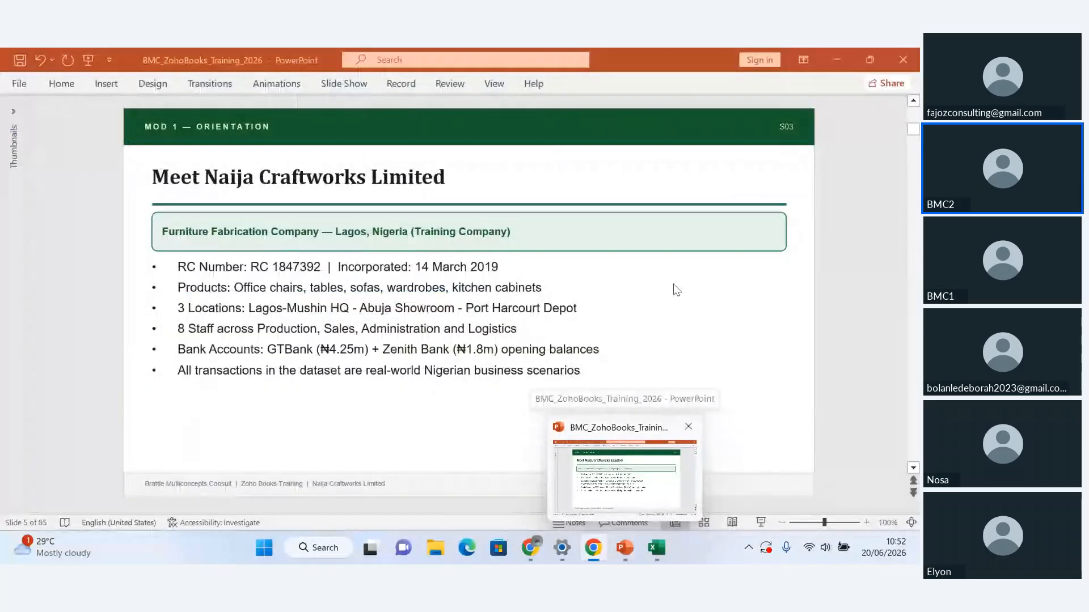
pyautogui.write('A')
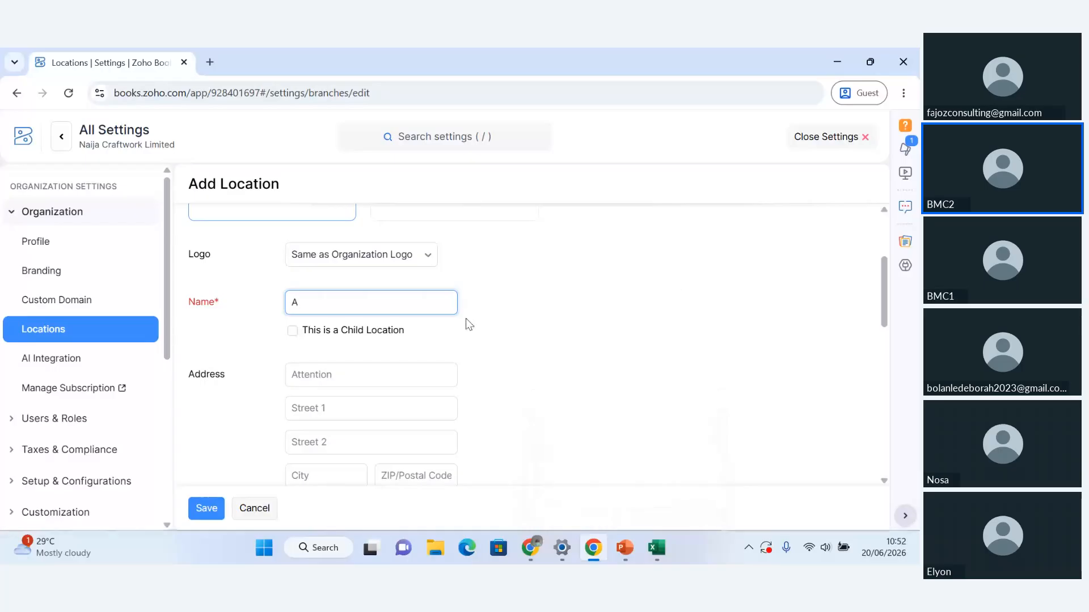
pyautogui.write('BUJA SHOWROOM')
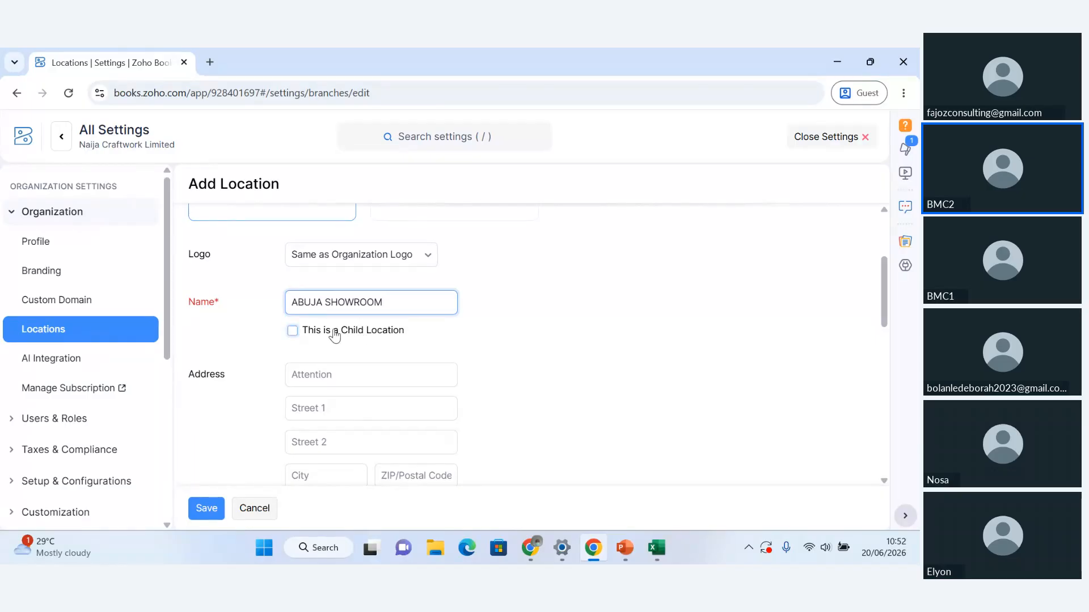
# Step: Try making the showroom a child location of Head Office, and clear the child location option
pyautogui.click(292, 332)
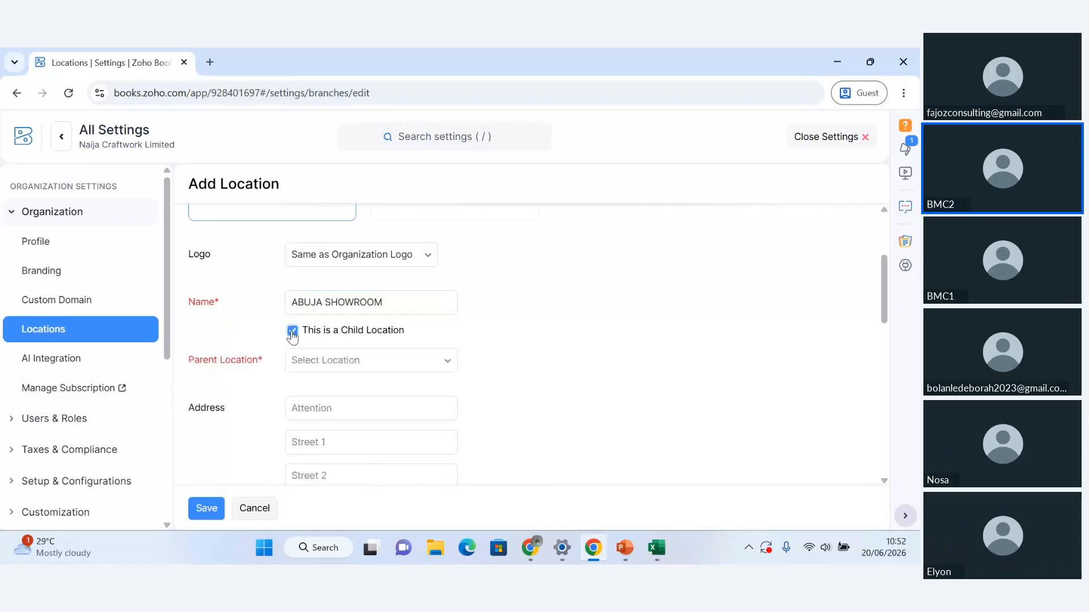
pyautogui.click(443, 368)
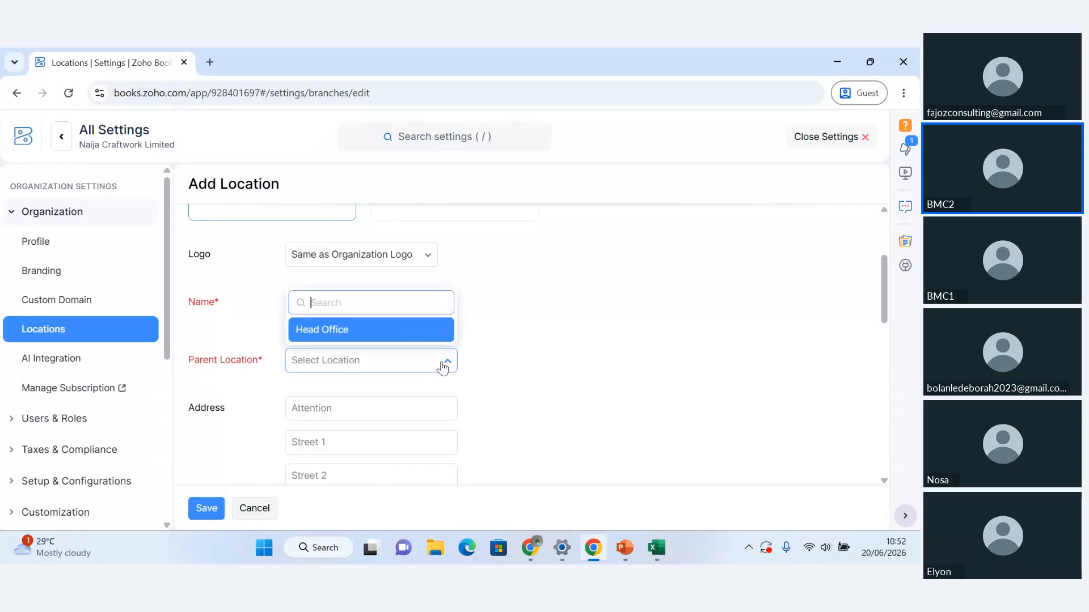
pyautogui.click(380, 335)
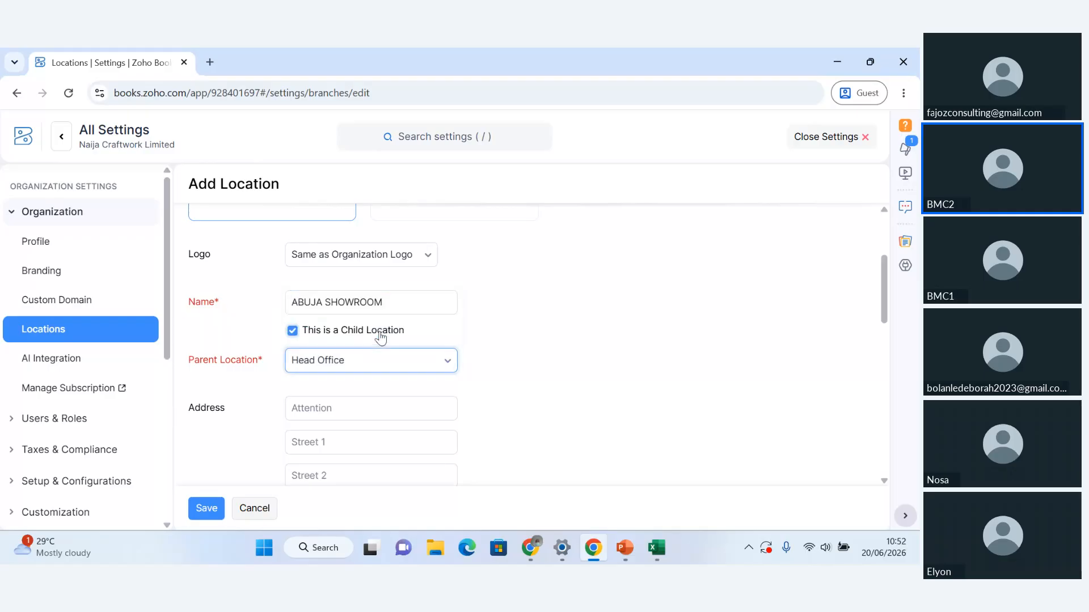
pyautogui.click(292, 331)
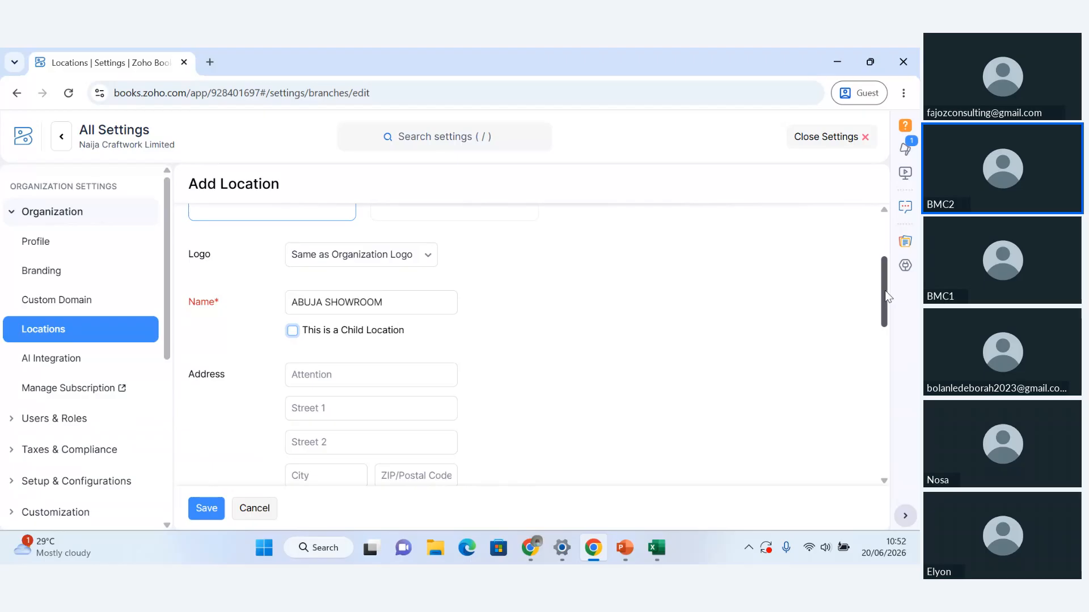
# Step: Examine the new location's address and website fields and the available primary contacts
pyautogui.moveTo(885, 293); pyautogui.dragTo(891, 330)
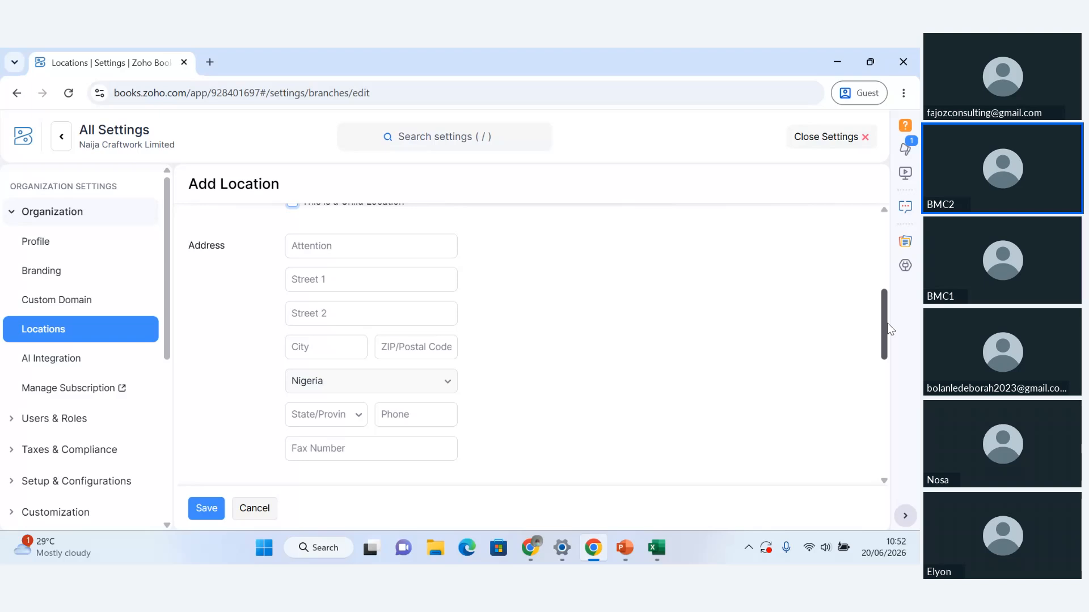
pyautogui.click(324, 457)
pyautogui.moveTo(883, 313); pyautogui.dragTo(898, 381)
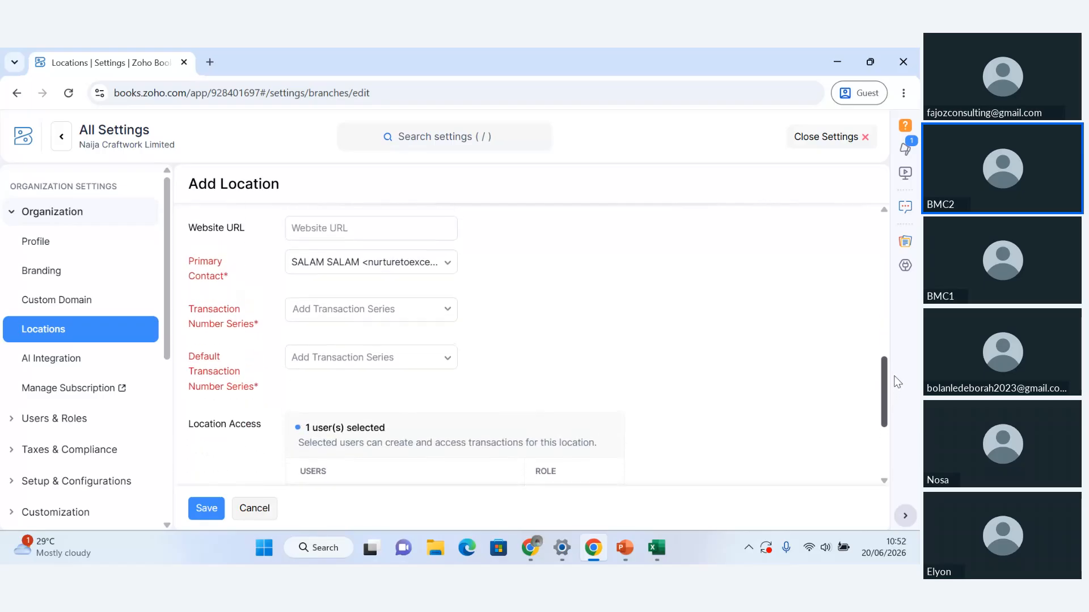
pyautogui.click(451, 271)
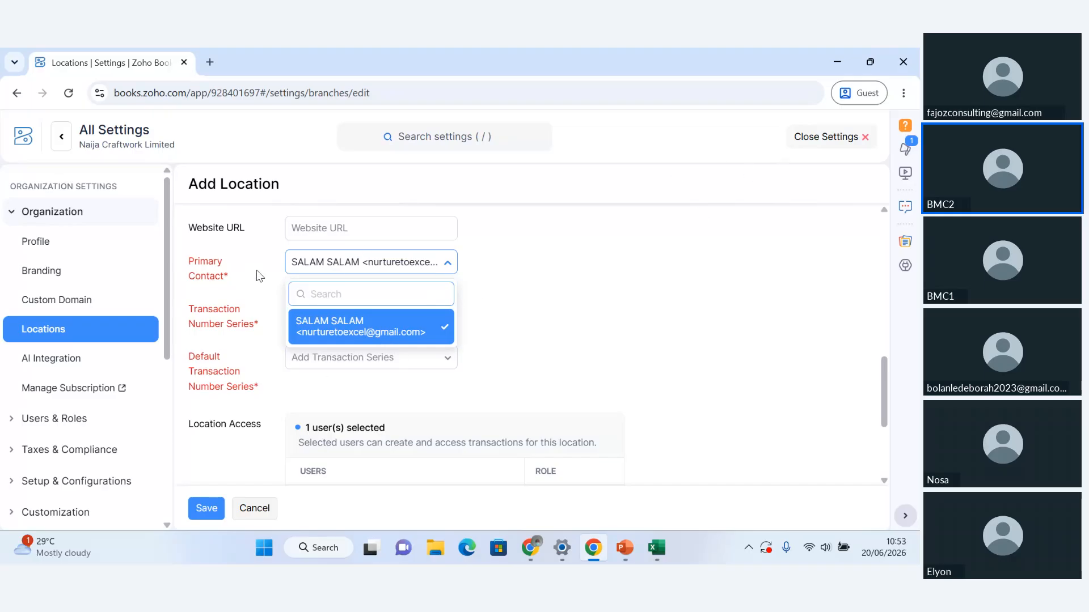
pyautogui.click(389, 267)
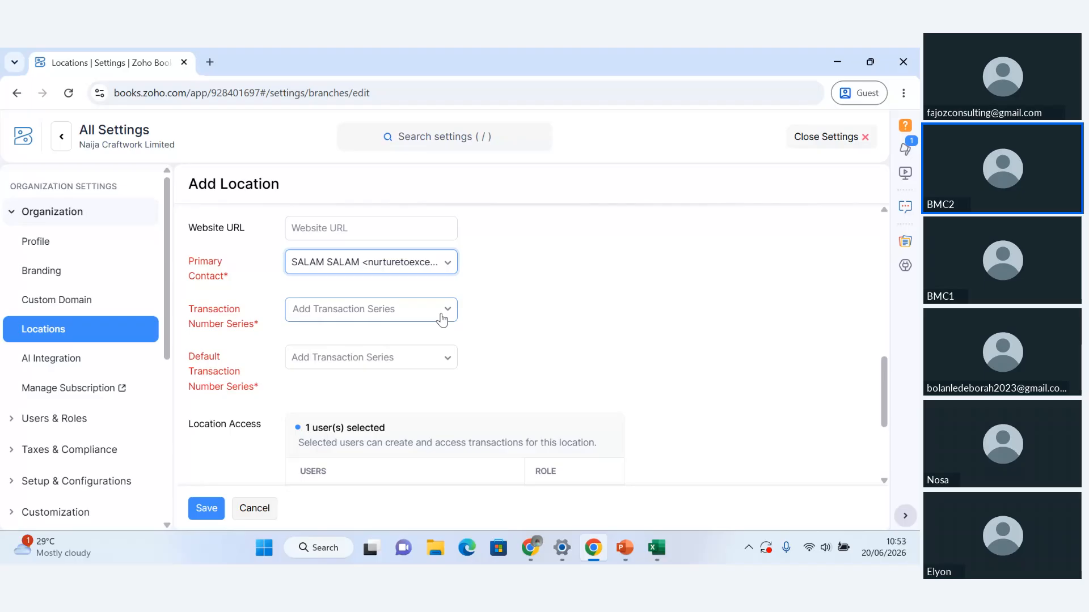
# Step: Add a new transaction number series for the location and name it Abuja T.Series
pyautogui.click(444, 319)
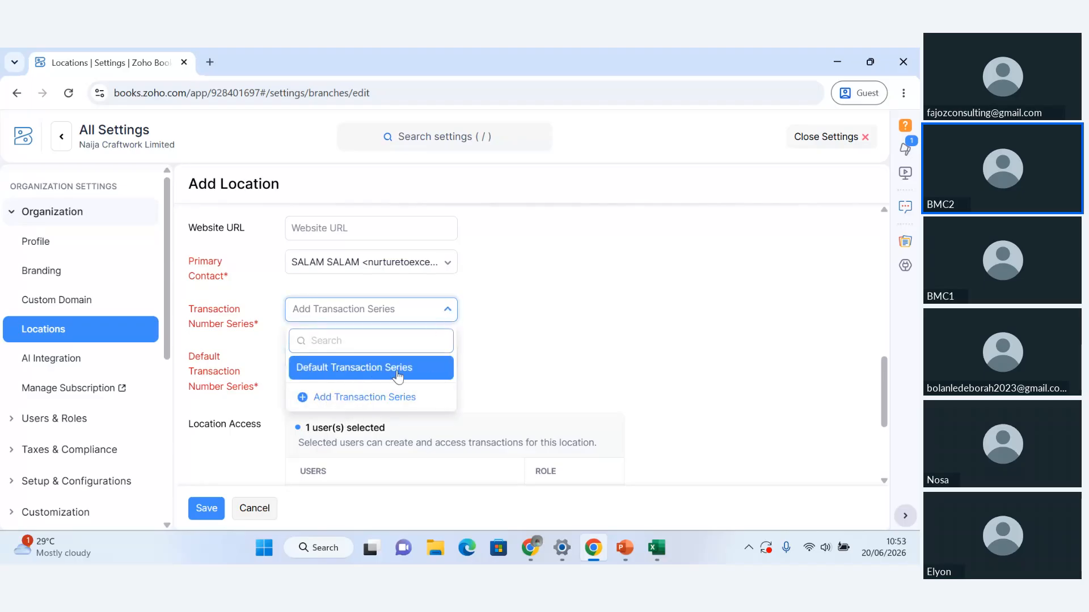
pyautogui.click(357, 399)
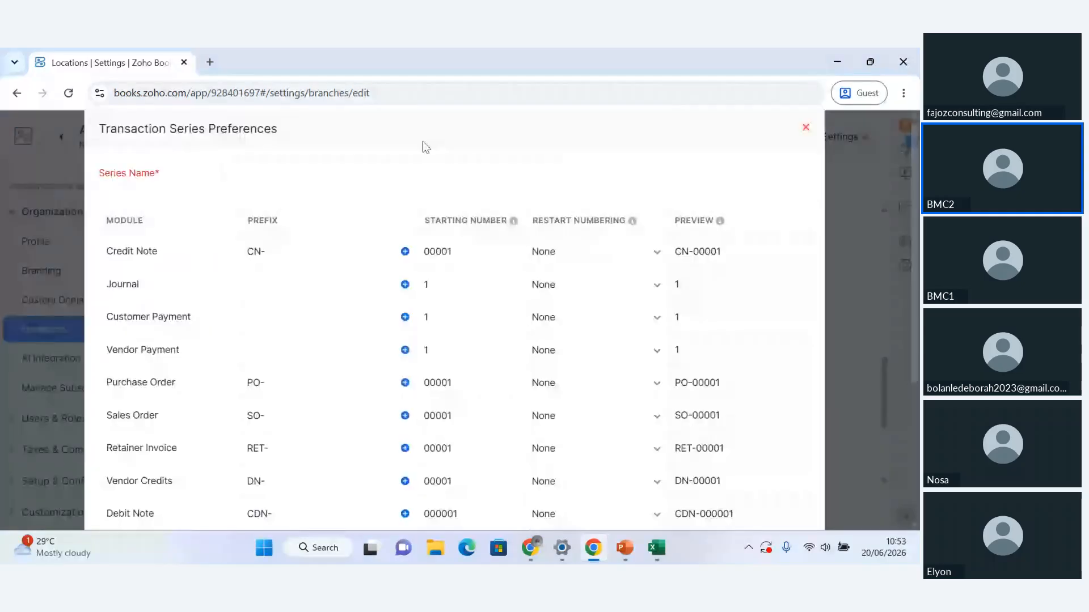
pyautogui.click(341, 174)
pyautogui.write('Abuj')
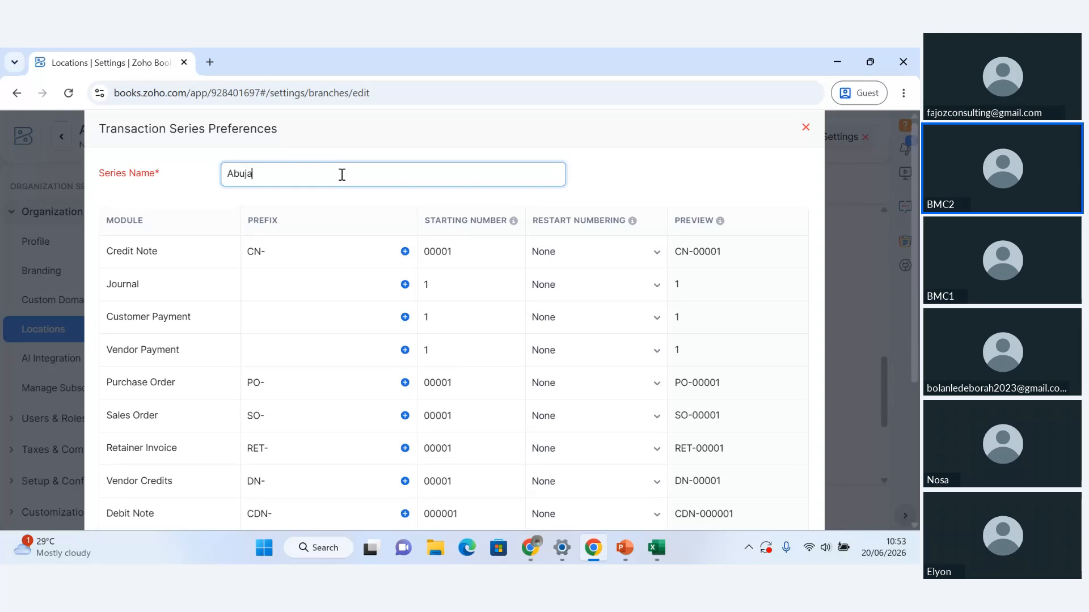
pyautogui.write('a T.Series')
# Step: Set the Credit Note prefix to ABJ/CN- and copy its ABJ/ part for reuse
pyautogui.click(248, 251)
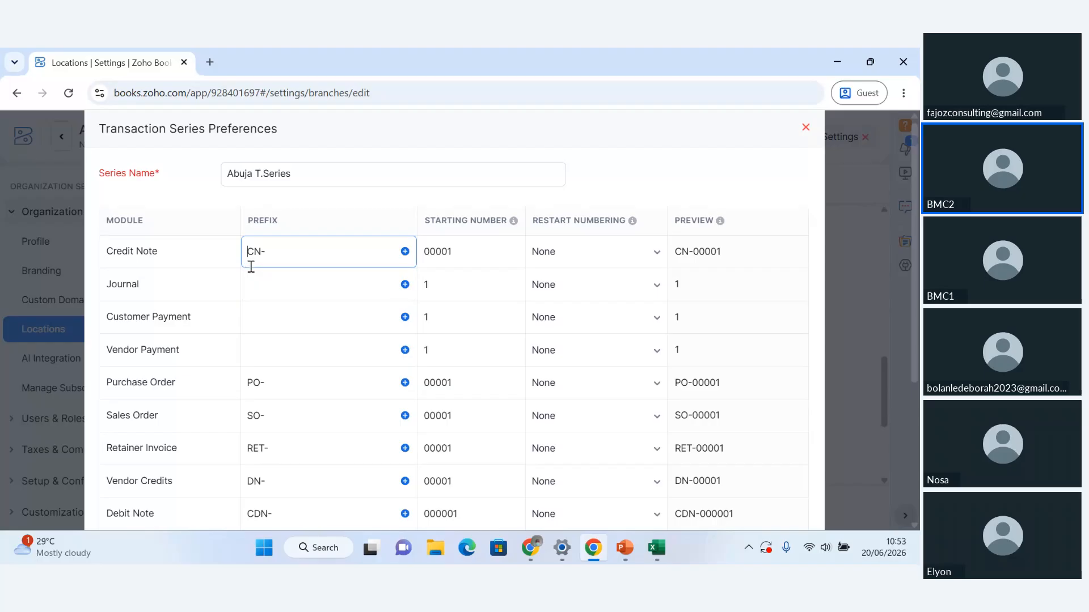
pyautogui.write('abj')
pyautogui.press('BackSpace')
pyautogui.press('BackSpace')
pyautogui.press('BackSpace')
pyautogui.write('BJ')
pyautogui.press('BackSpace')
pyautogui.press('BackSpace')
pyautogui.write('ABJ/')
pyautogui.hotkey('shift', 'Left')
pyautogui.hotkey('shift', 'Left')
pyautogui.hotkey('shift', 'Left')
pyautogui.hotkey('shift', 'Left')
pyautogui.hotkey('ctrl', 'c')
# Step: Set the Journal, Customer Payment and Vendor Payment prefixes to the copied ABJ/
pyautogui.click(265, 294)
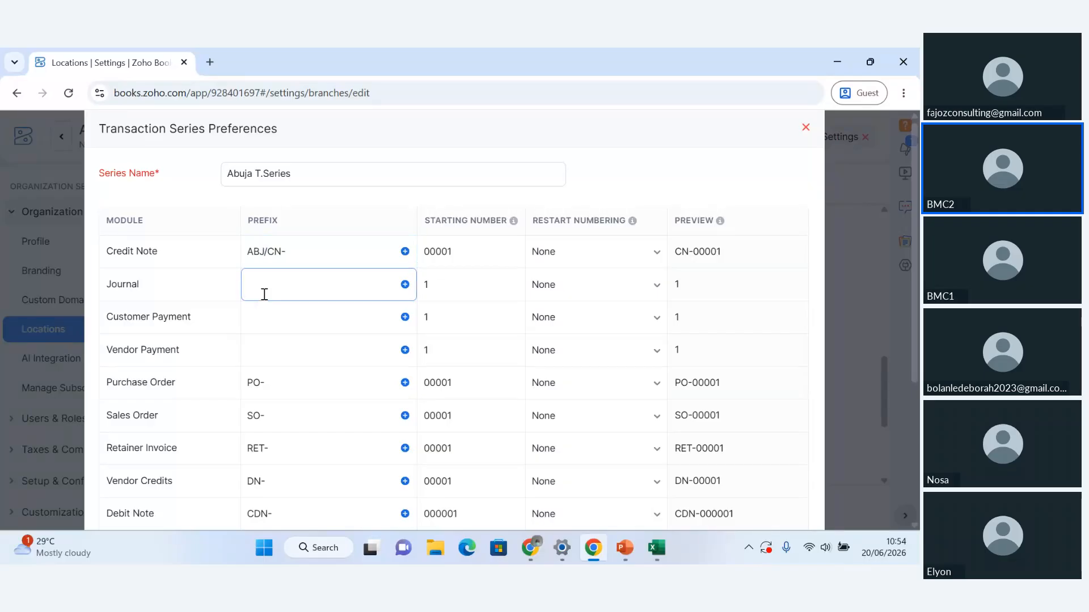
pyautogui.hotkey('ctrl', 'v')
pyautogui.click(258, 318)
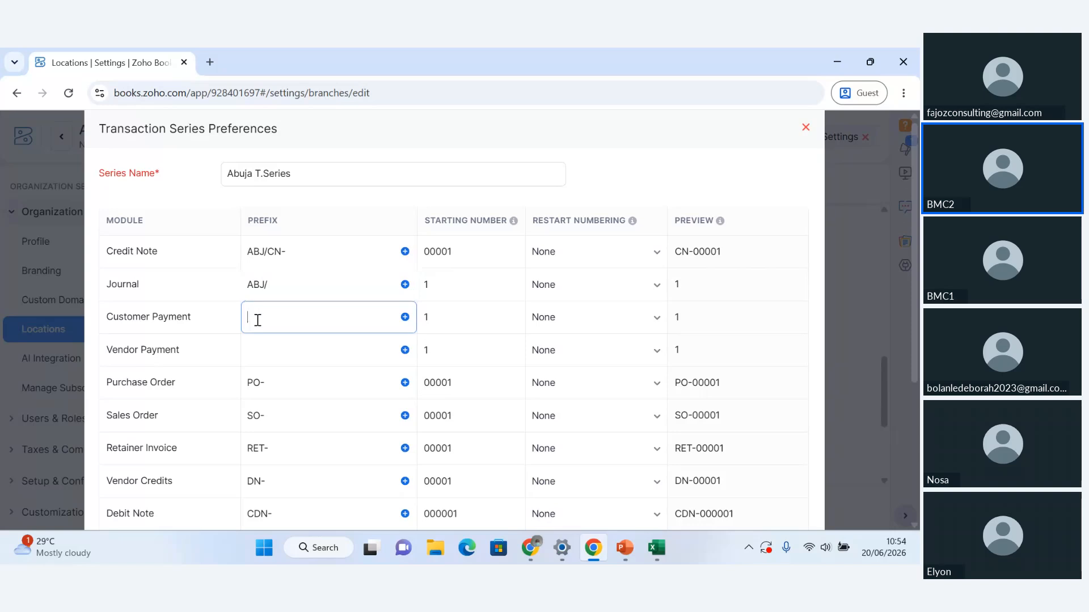
pyautogui.hotkey('ctrl', 'v')
pyautogui.click(259, 356)
pyautogui.hotkey('ctrl', 'v')
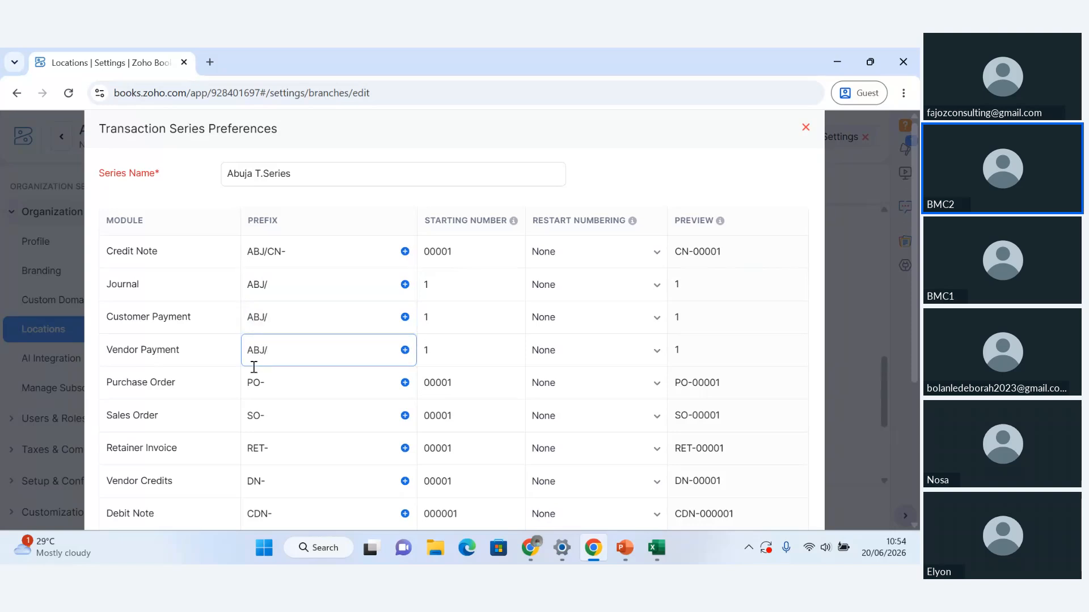
# Step: Add ABJ/ in front of the Purchase Order, Sales Order, Retainer Invoice and Vendor Credits prefixes
pyautogui.click(245, 382)
pyautogui.hotkey('ctrl', 'v')
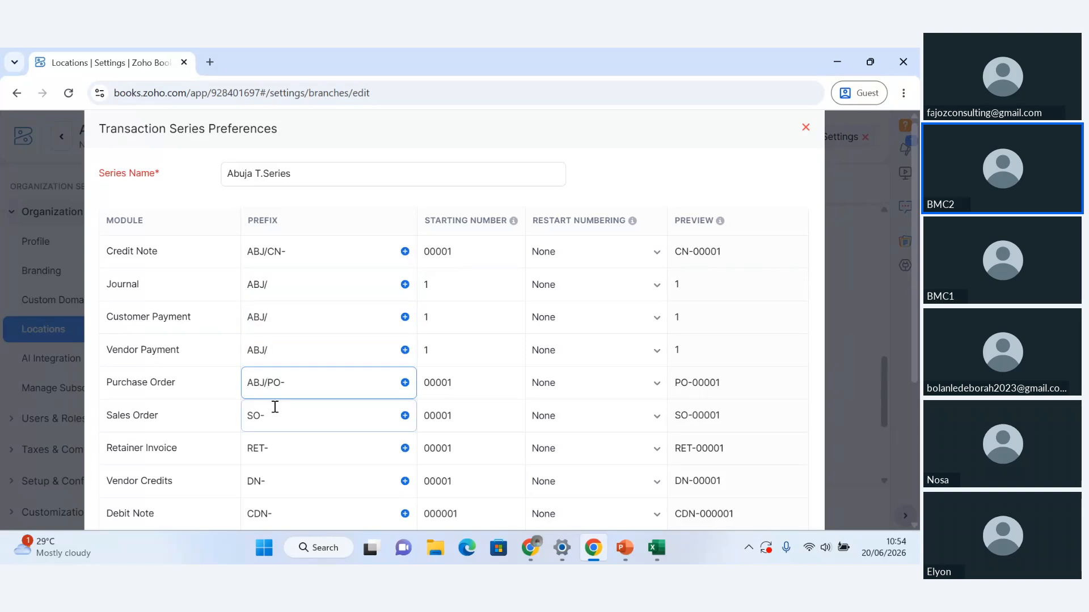
pyautogui.click(248, 418)
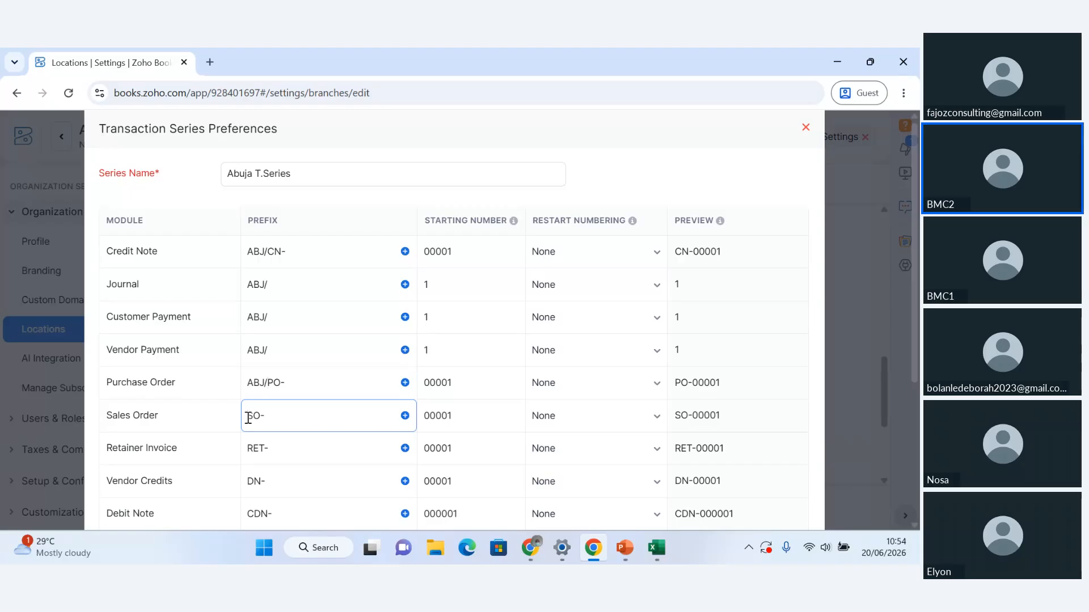
pyautogui.hotkey('ctrl', 'v')
pyautogui.click(249, 450)
pyautogui.hotkey('ctrl', 'v')
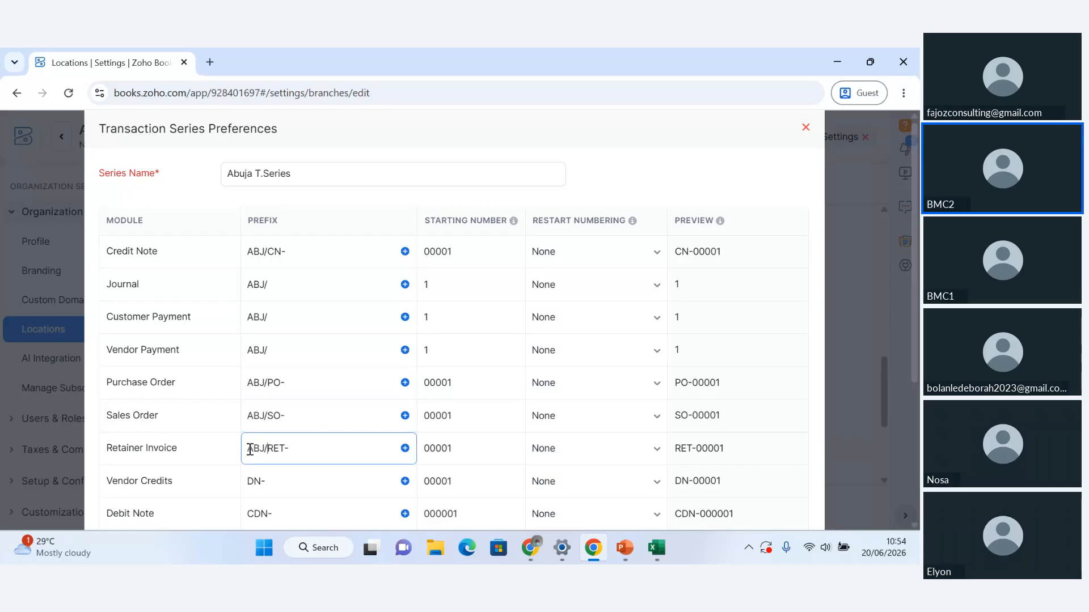
pyautogui.click(249, 481)
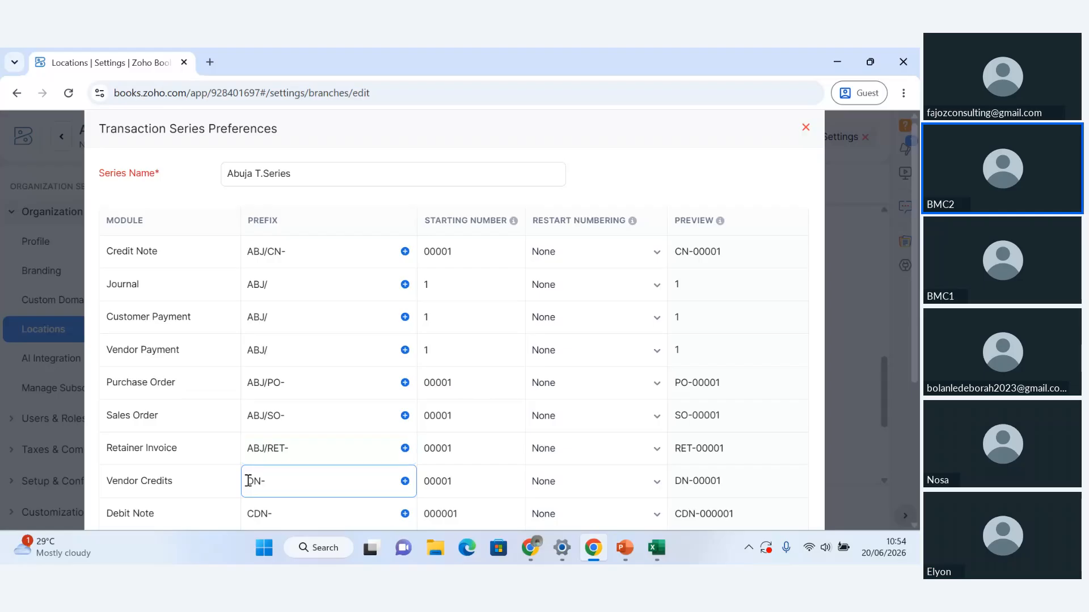
pyautogui.hotkey('ctrl', 'v')
pyautogui.click(824, 360)
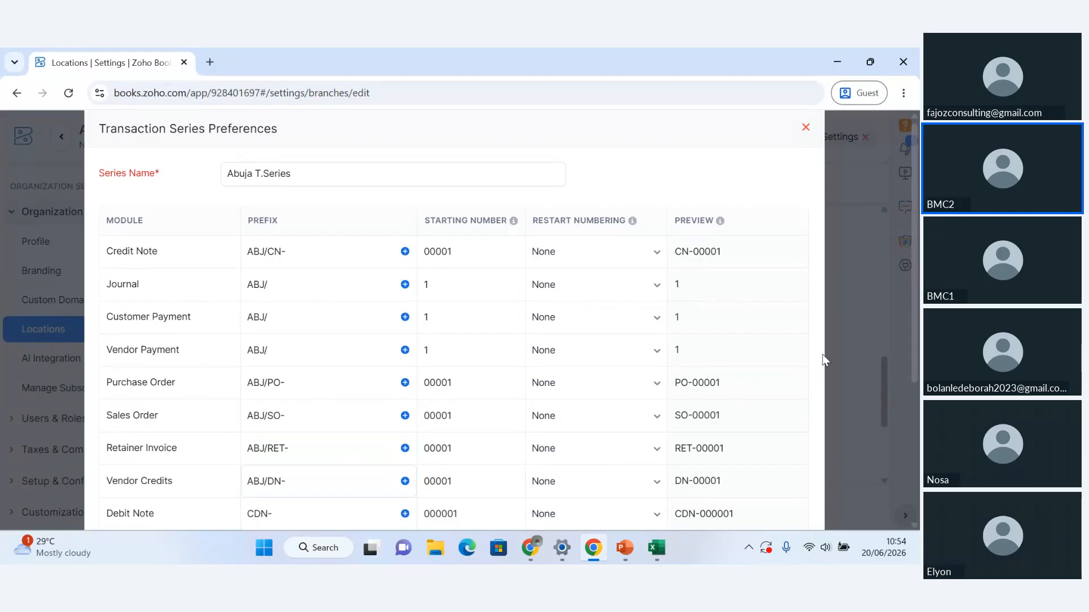
# Step: Add ABJ/ in front of the Debit Note and Invoice prefixes, giving ABJ/CDN- and ABJ/INV-
pyautogui.scroll(-4, 824, 360)
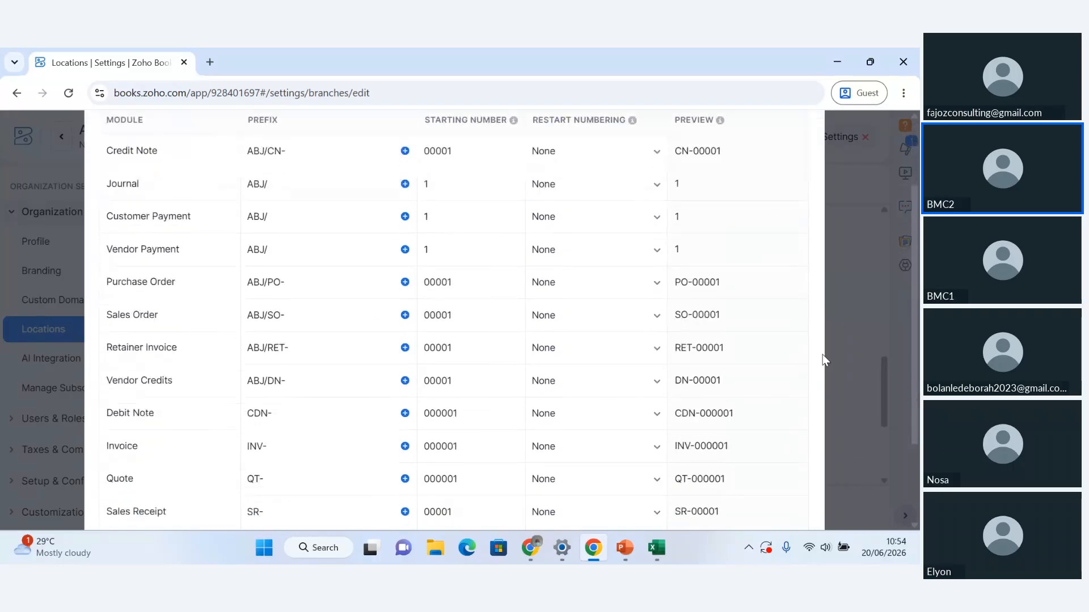
pyautogui.click(247, 294)
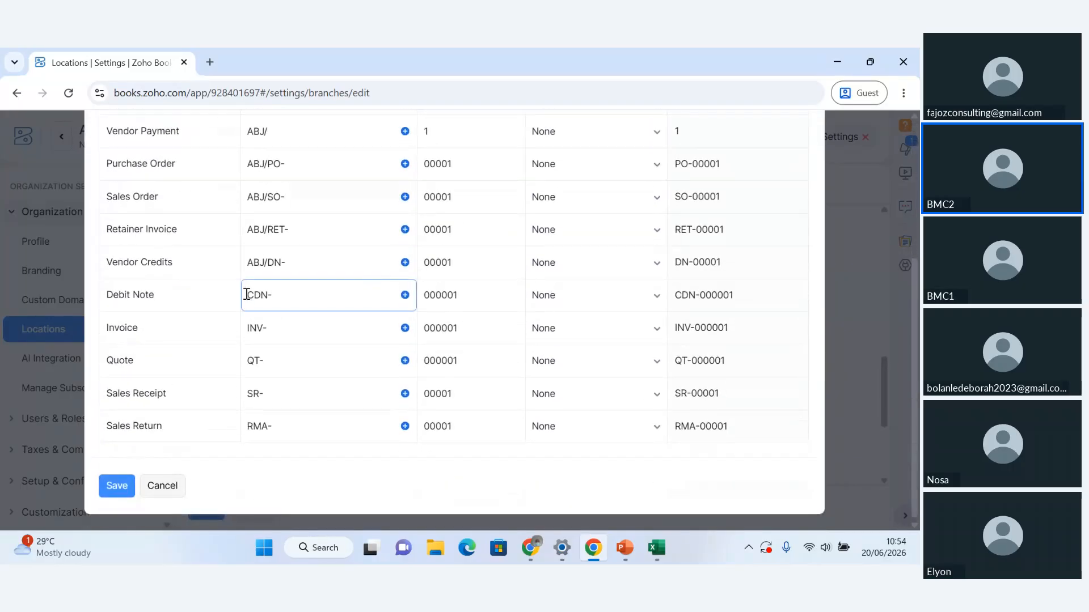
pyautogui.write('ABJ/')
pyautogui.scroll(1, 248, 318)
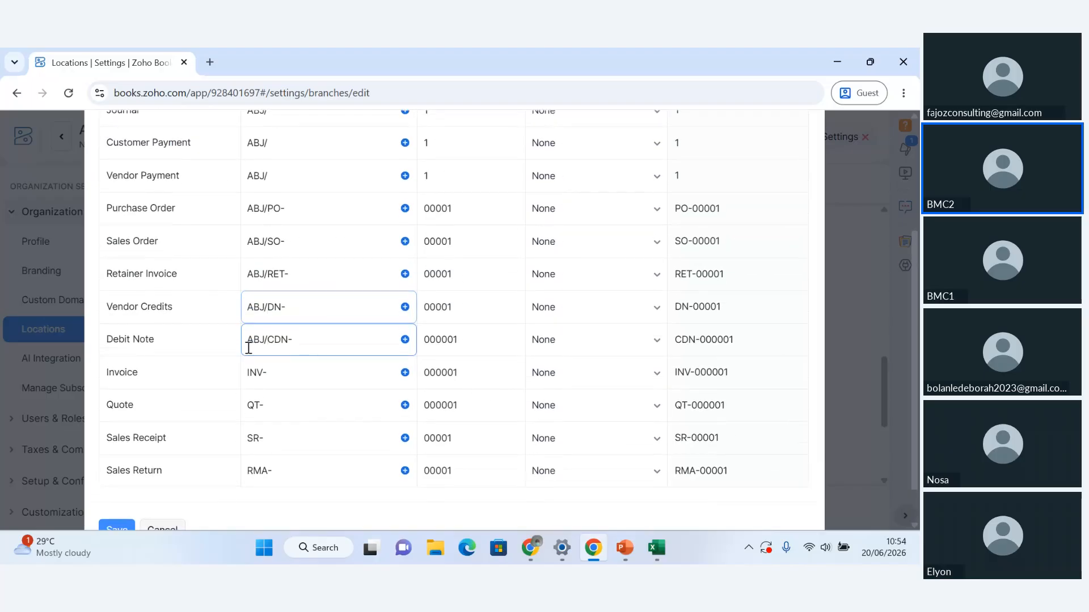
pyautogui.click(248, 372)
pyautogui.write('ABJ/')
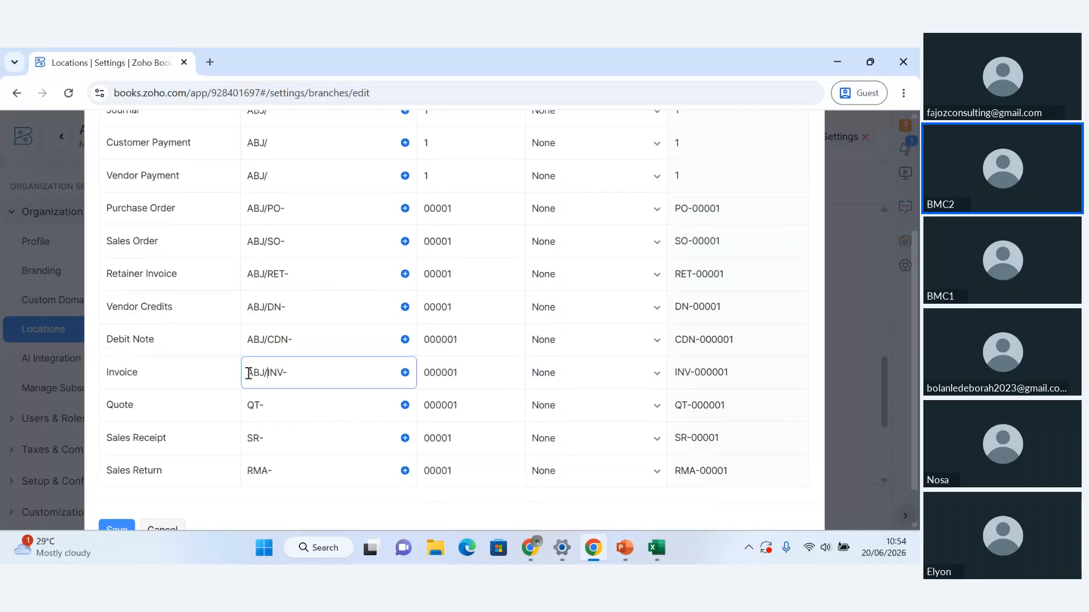
# Step: Add ABJ/ in front of the Quote, Sales Receipt and Sales Return prefixes, and save the transaction series
pyautogui.click(248, 406)
pyautogui.write('ABJ/')
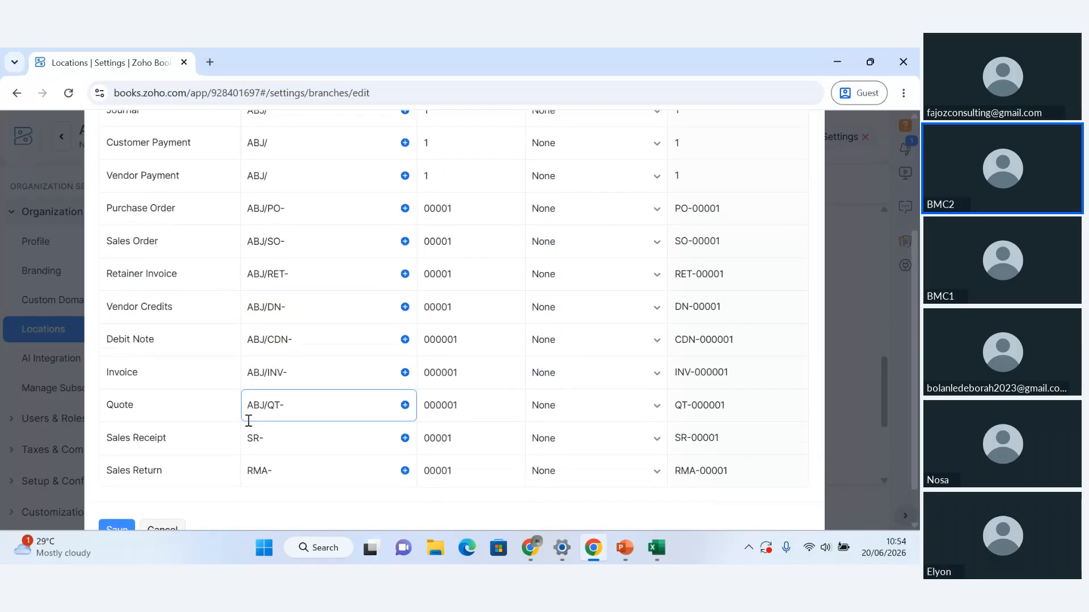
pyautogui.click(246, 441)
pyautogui.write('ABJ/')
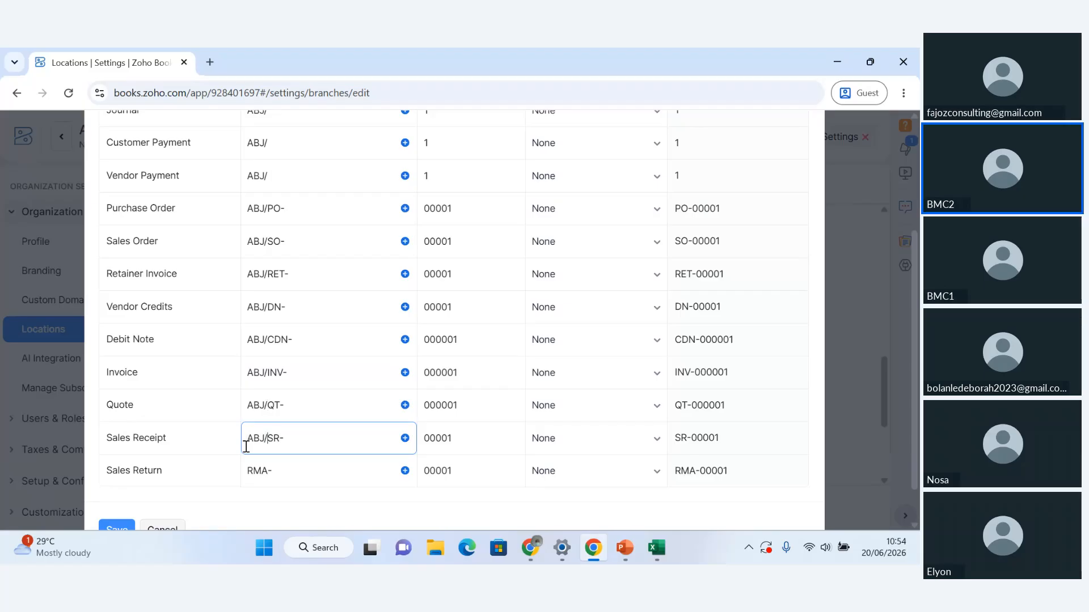
pyautogui.click(245, 466)
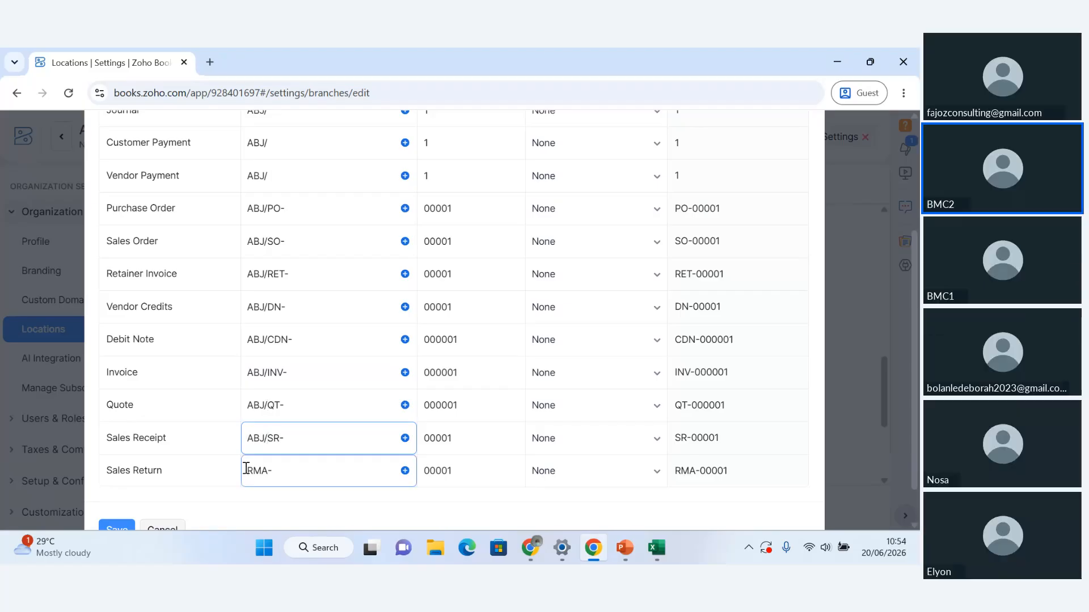
pyautogui.write('ABJ/')
pyautogui.click(116, 529)
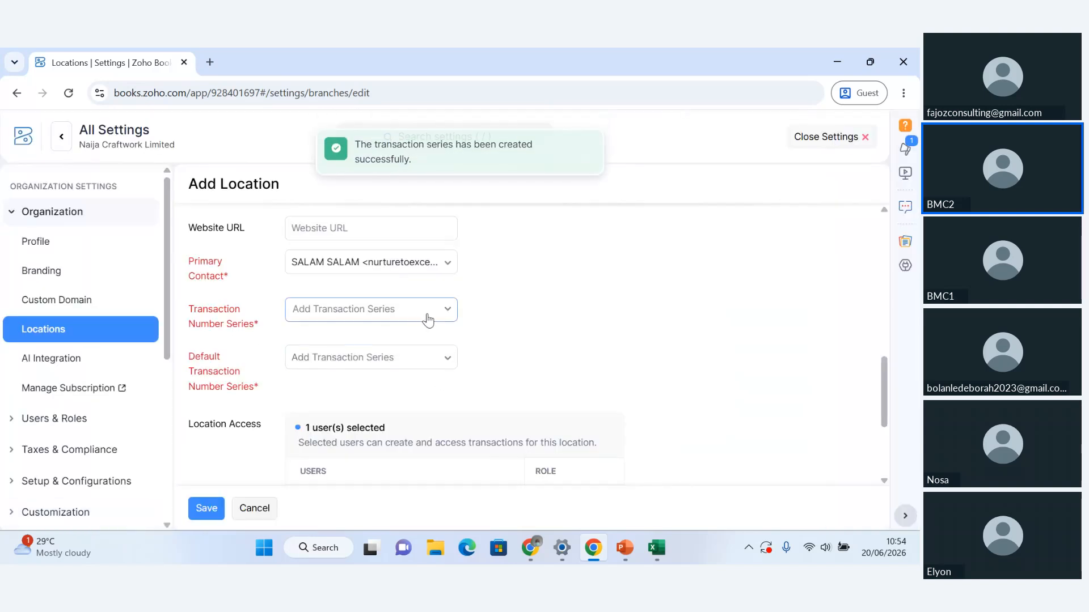
# Step: Assign Abuja T.Series as the location's transaction number series and default series, and save the location
pyautogui.click(429, 316)
pyautogui.click(361, 393)
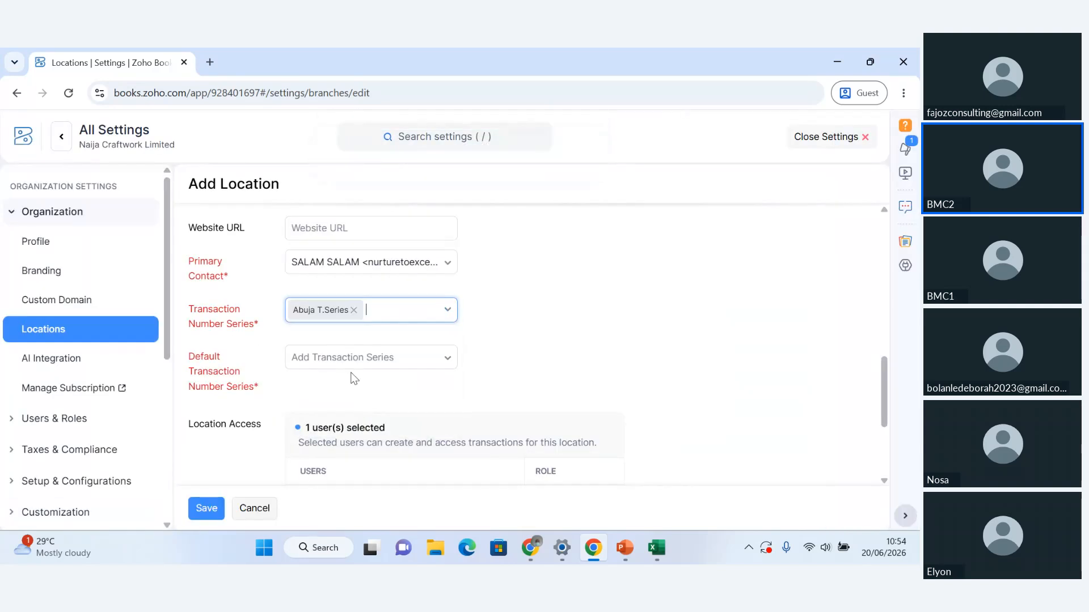
pyautogui.click(357, 358)
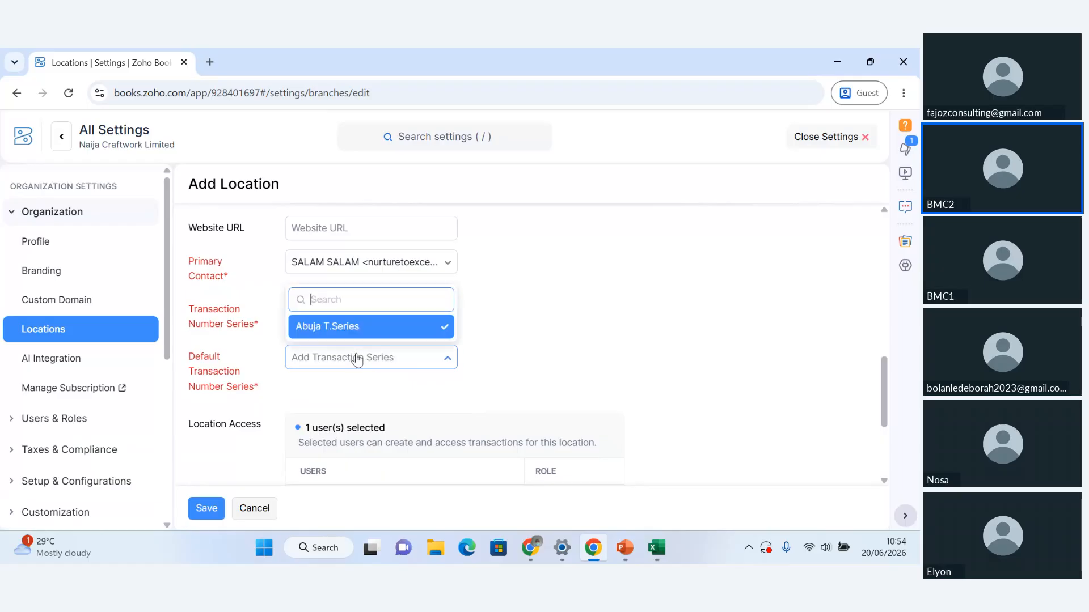
pyautogui.click(335, 328)
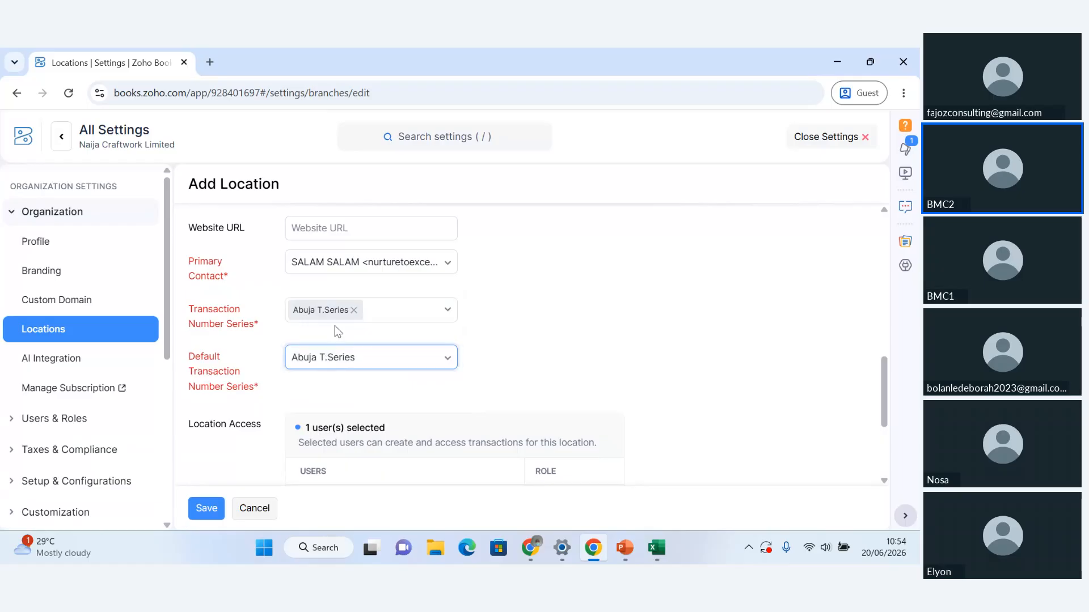
pyautogui.click(206, 509)
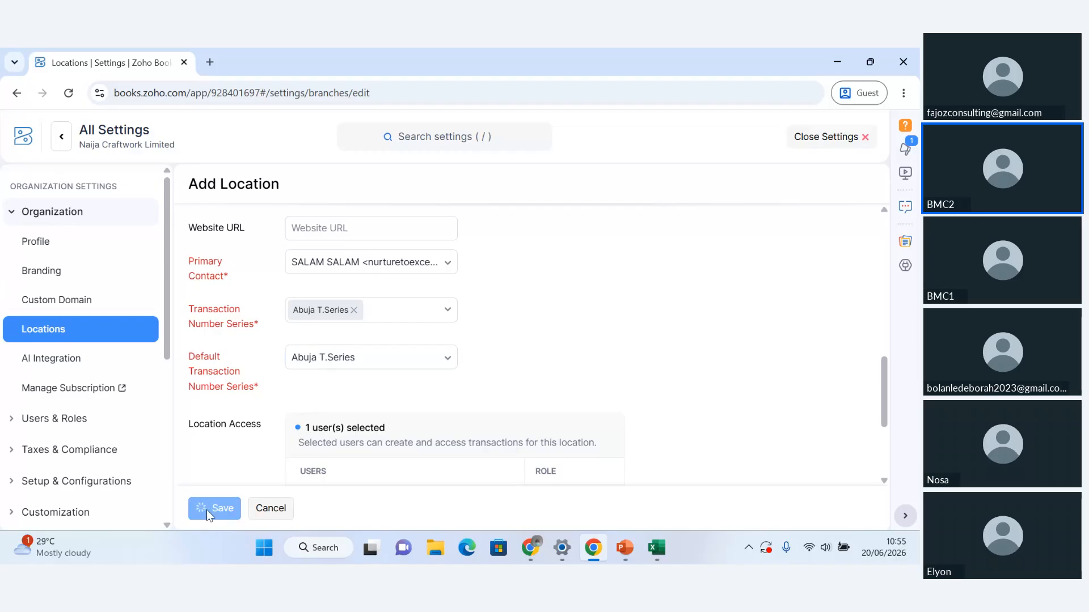